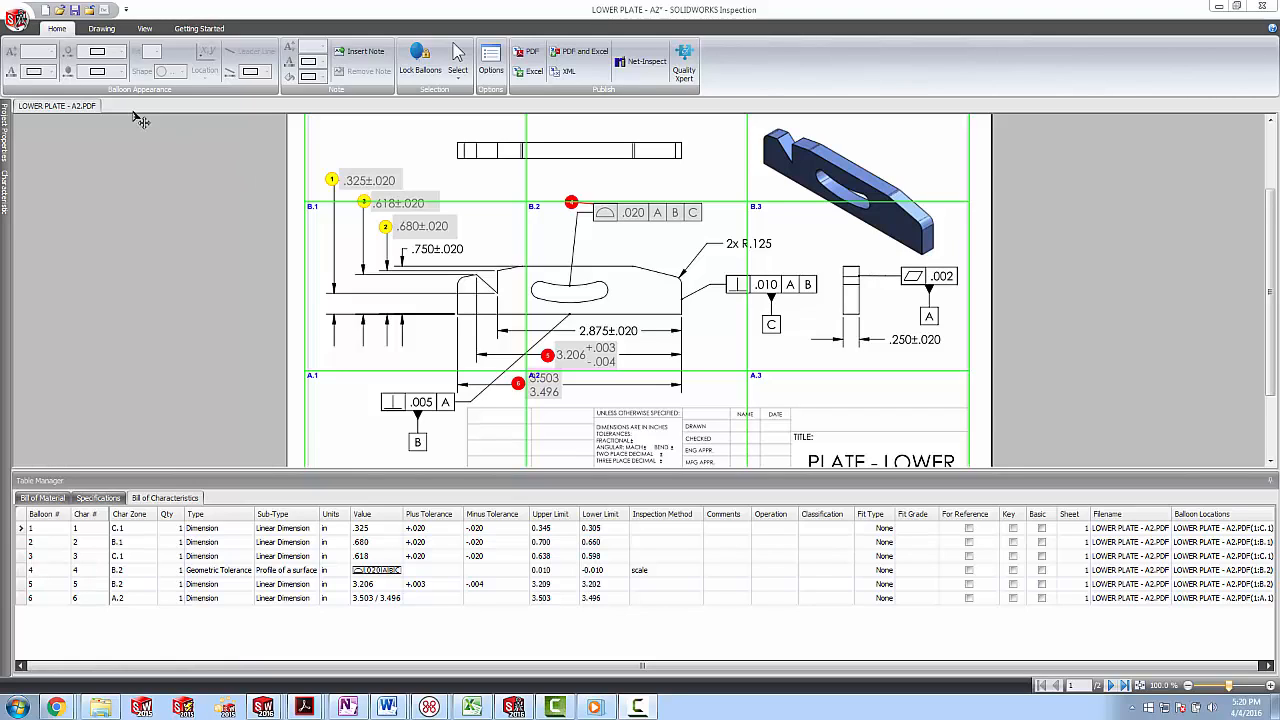
Enable the Measurements Input and CMM Data Import add-in in the application options.
left_click(491, 72)
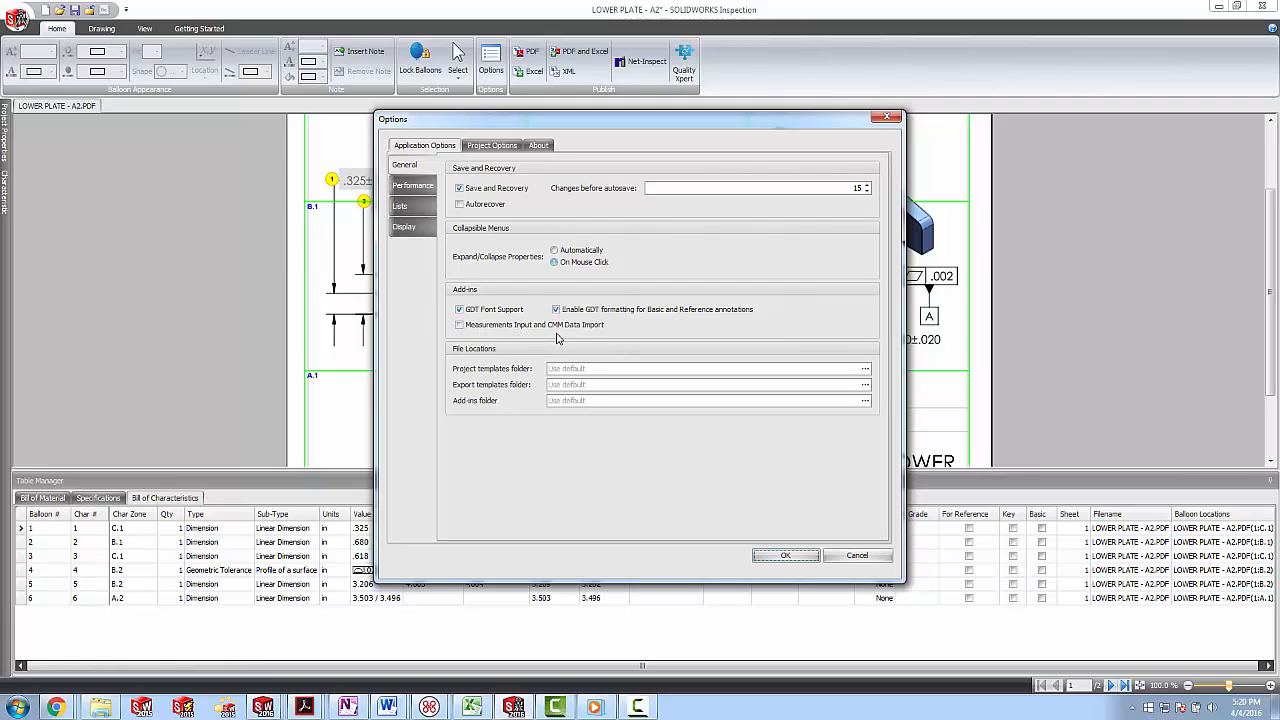
left_click(482, 332)
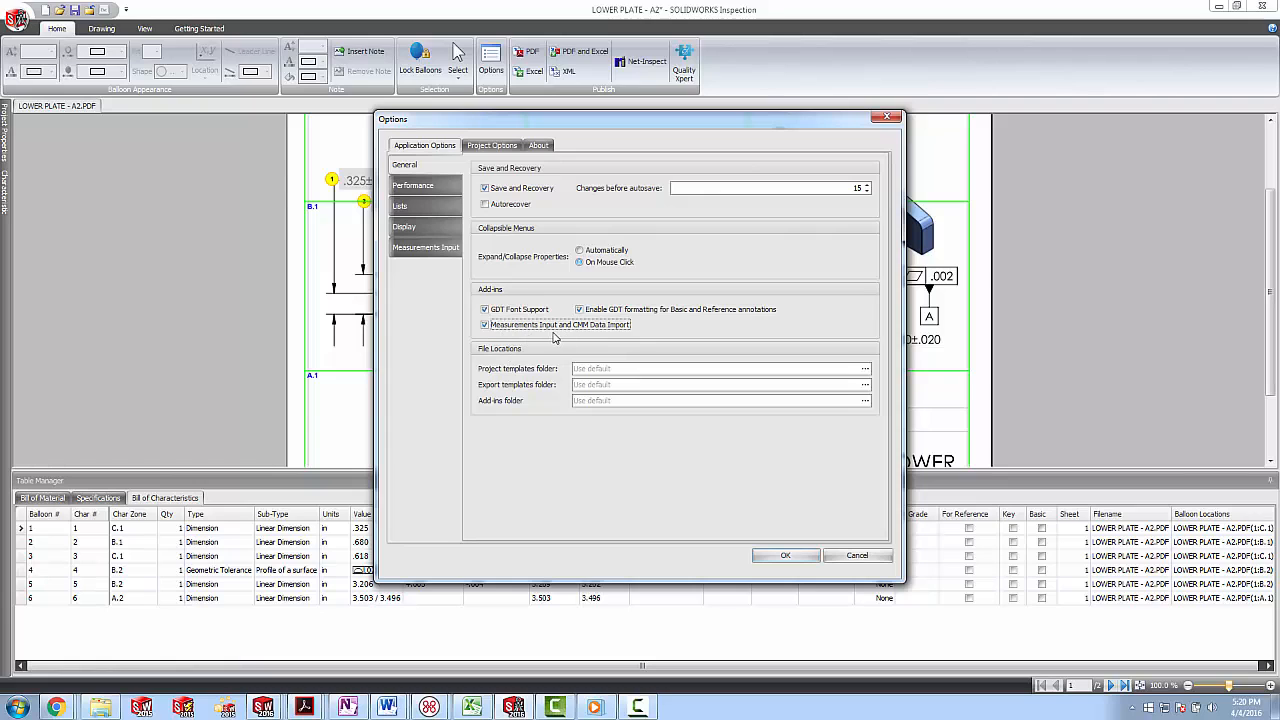
left_click(798, 556)
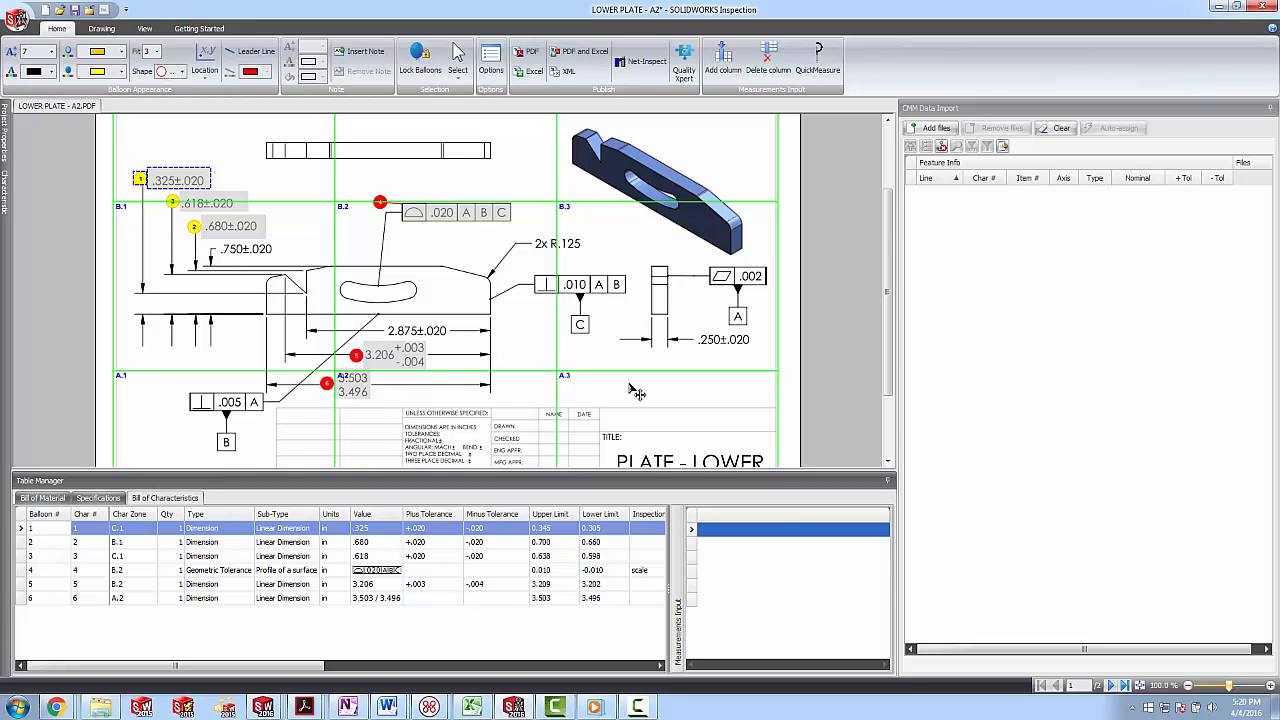
Add a measurement column and enter .344 for characteristic 1 and .670 for characteristic 2.
left_click(720, 66)
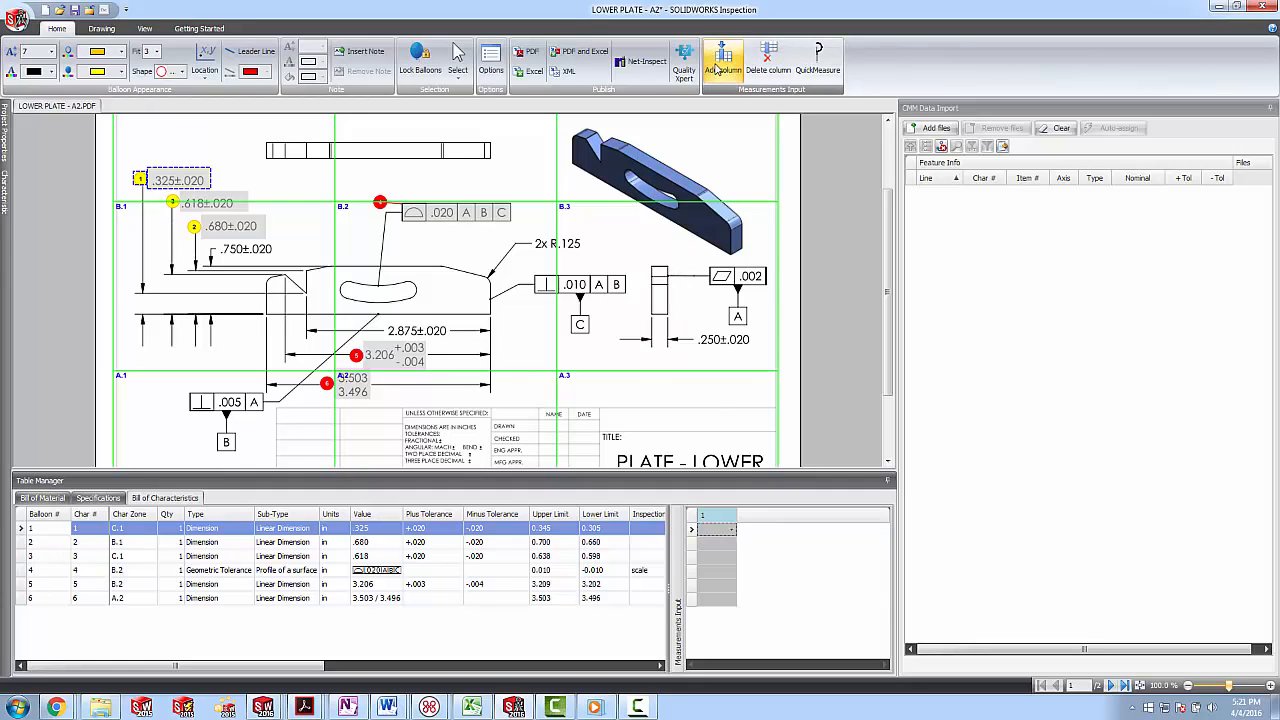
left_click(706, 531)
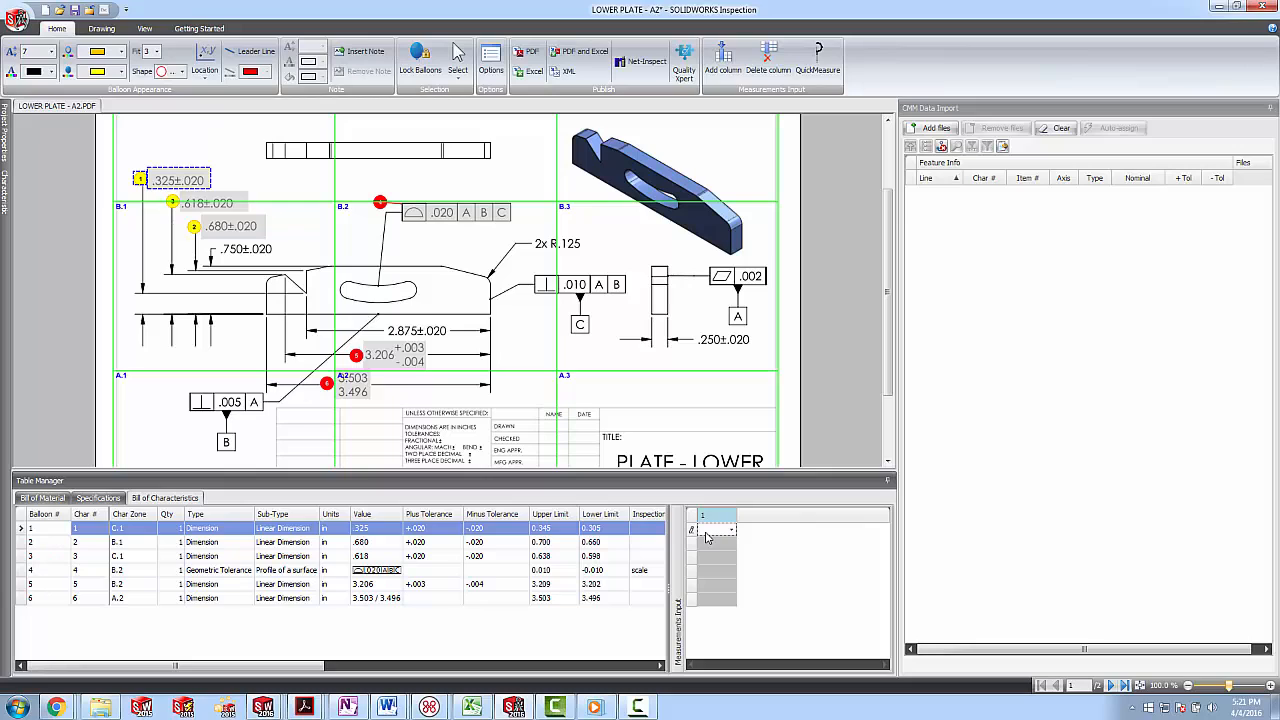
type(".344")
key("Return")
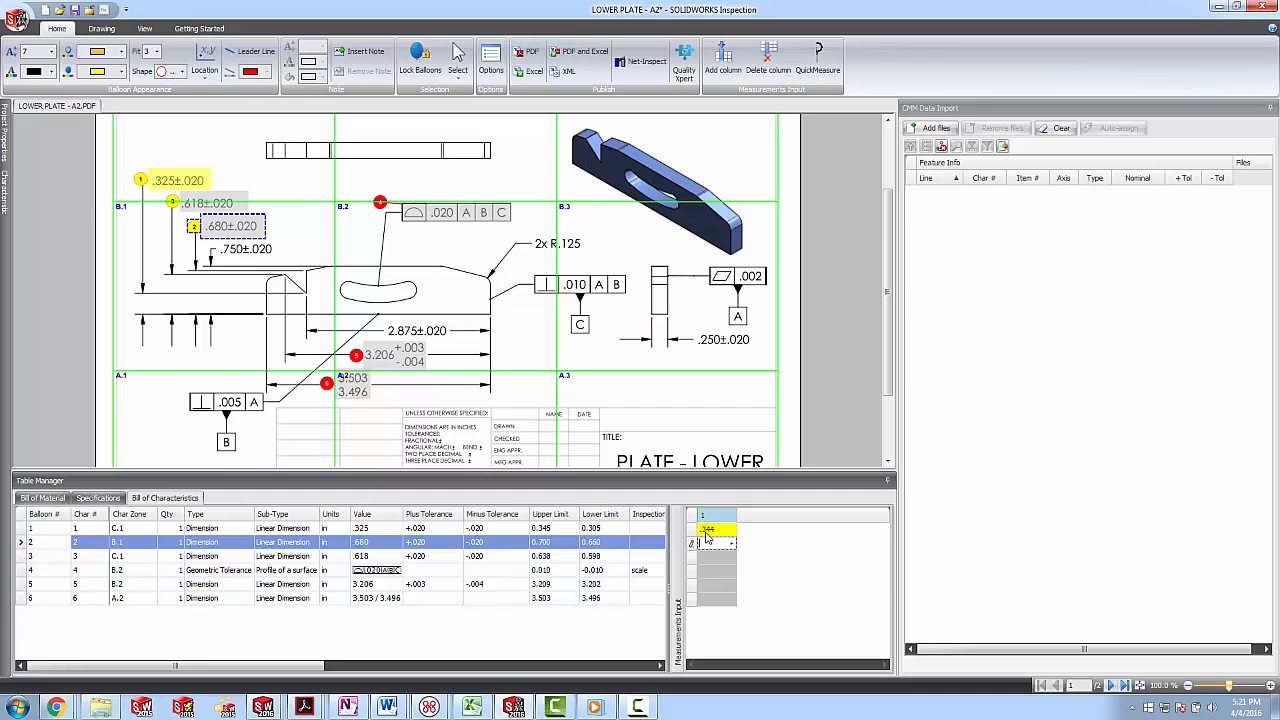
key("Return")
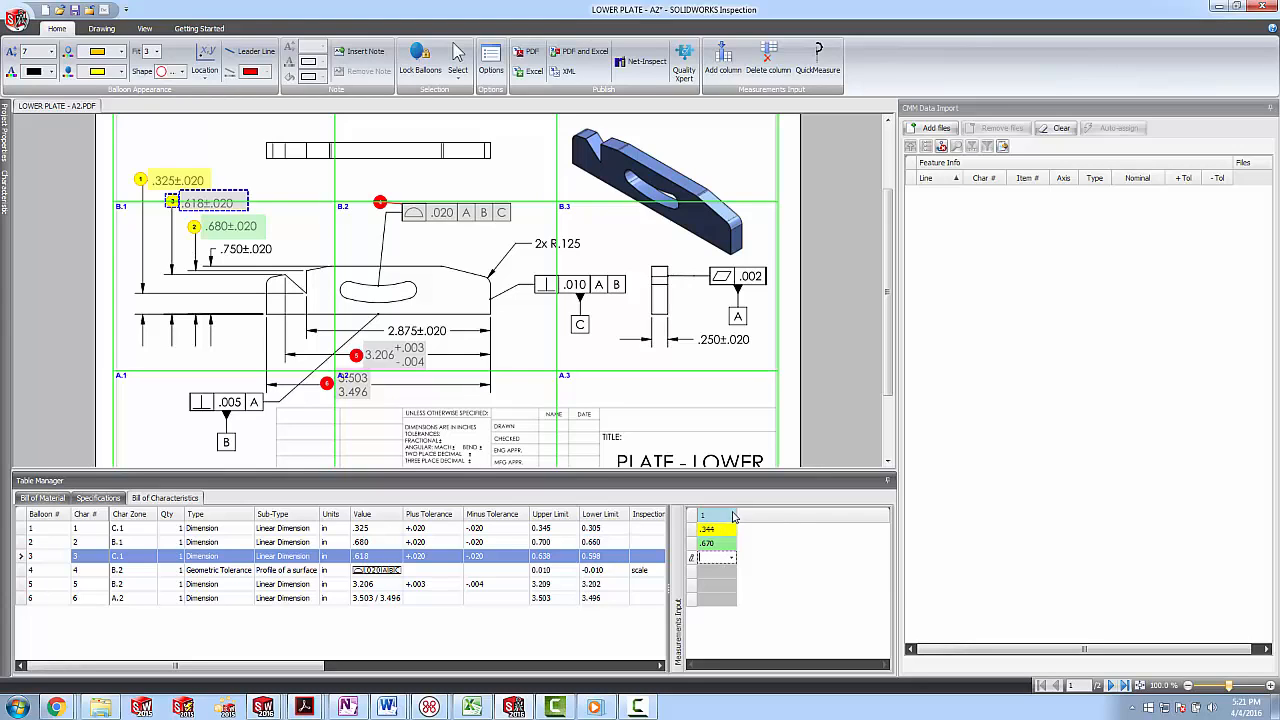
Delete the measurement column holding the manually entered values.
right_click(735, 514)
left_click(767, 553)
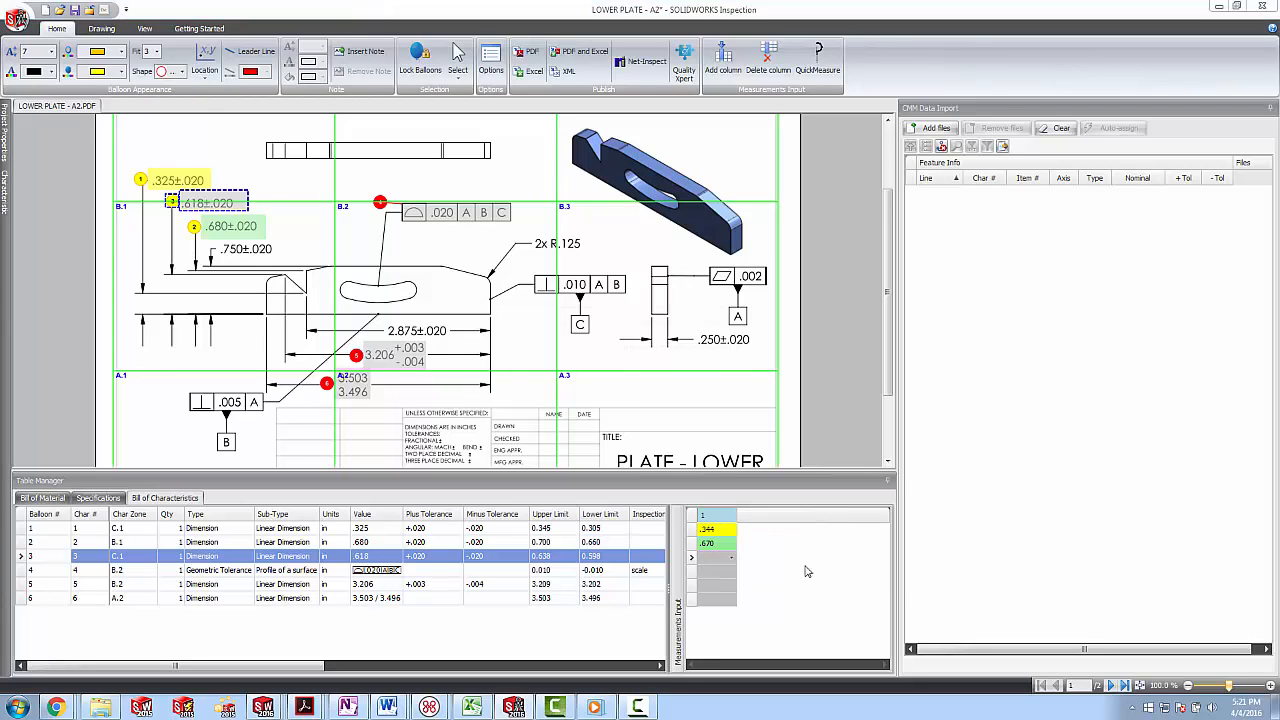
left_click(679, 399)
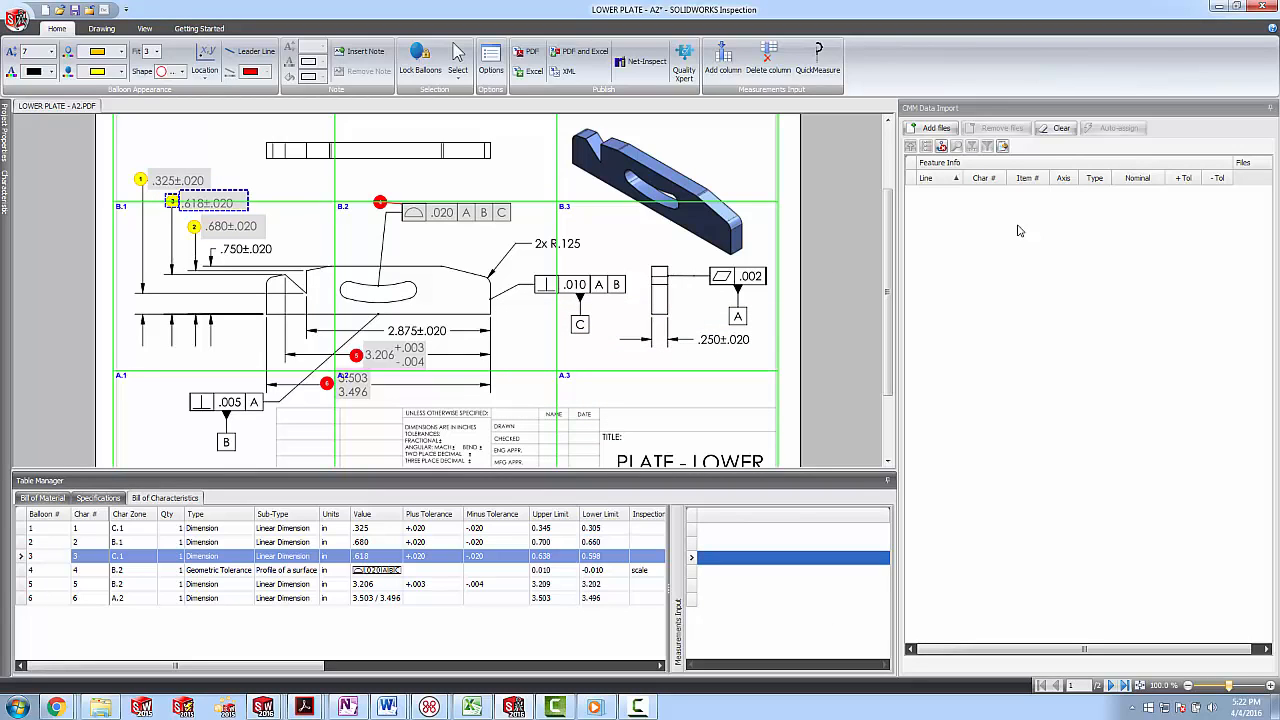
Set the CMM data import template to PC-DMIS.xml in the import settings.
left_click(1003, 147)
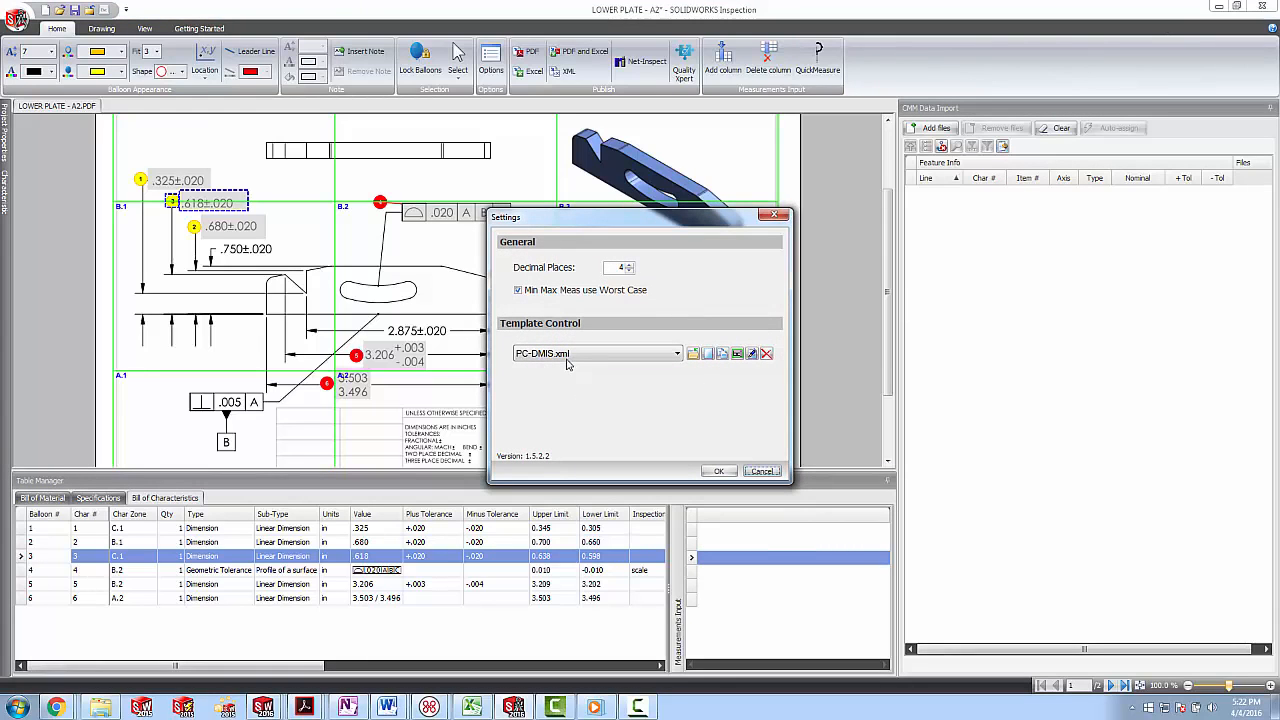
left_click(678, 354)
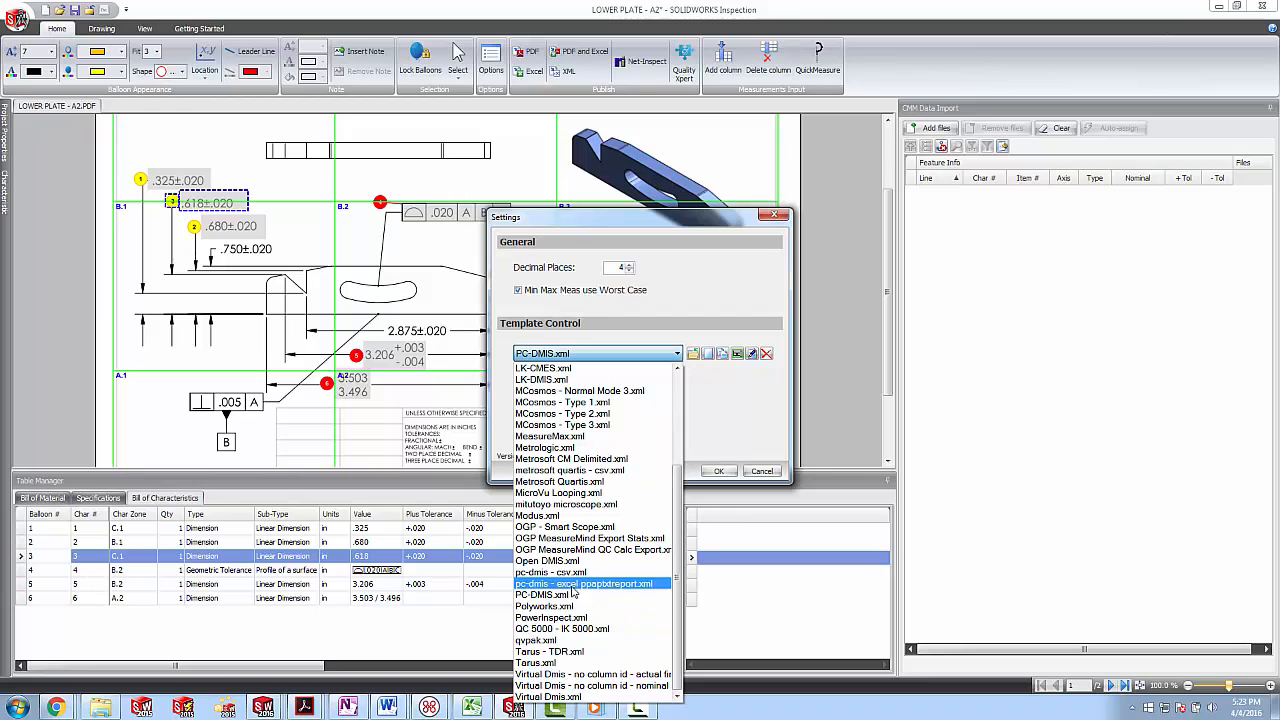
left_click(568, 596)
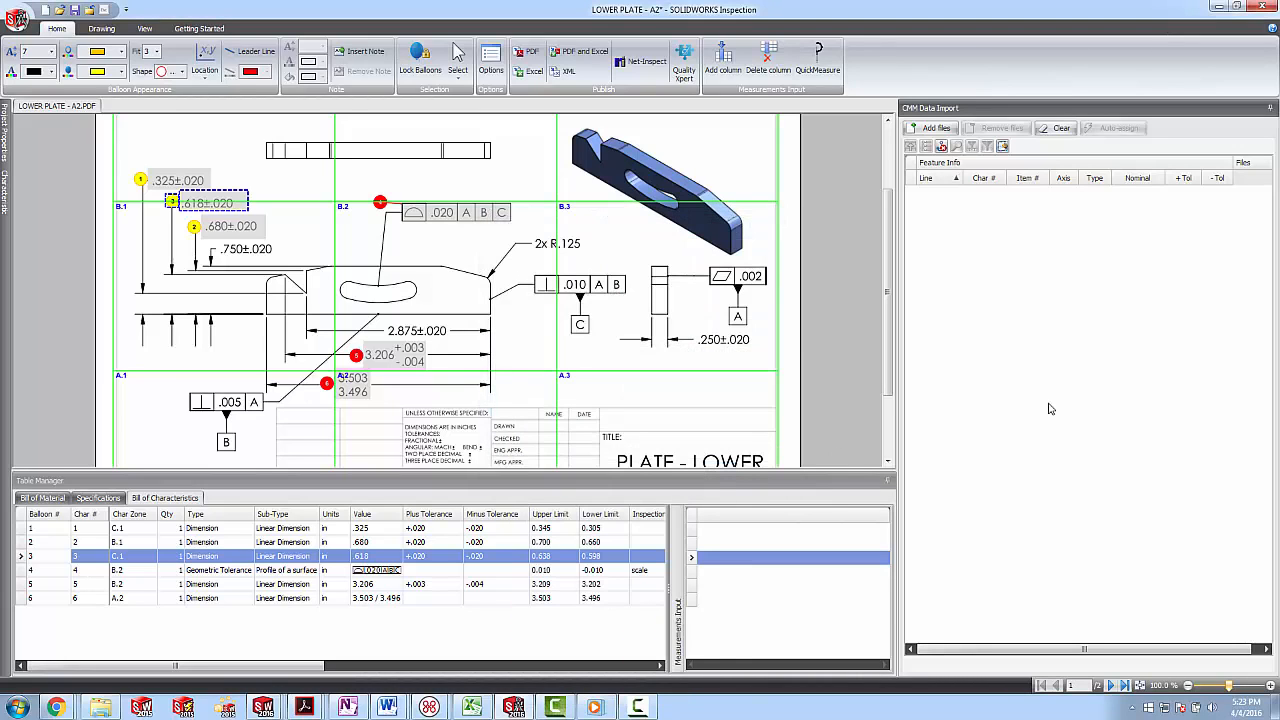
Add the CMM results file PCDMIS C001 - NEW.txt from the Standalone folder to the CMM data import.
left_click(930, 128)
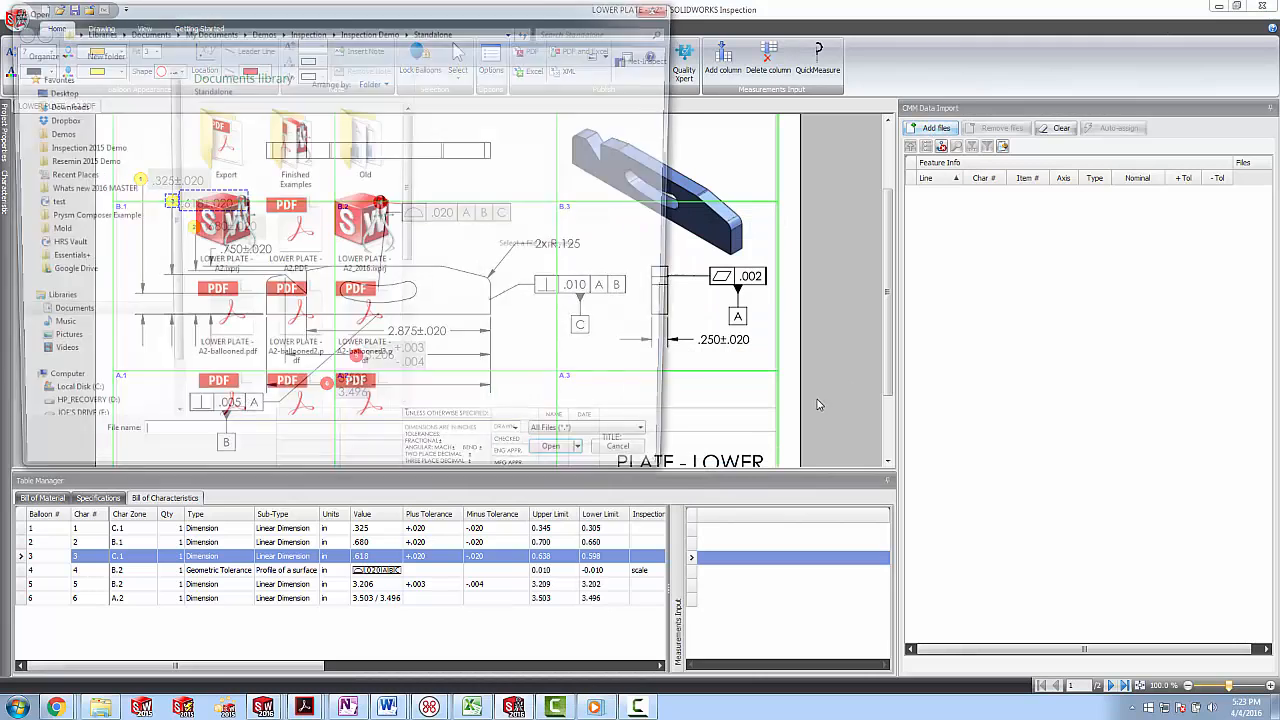
left_click_drag(410, 210, 405, 398)
left_click(228, 412)
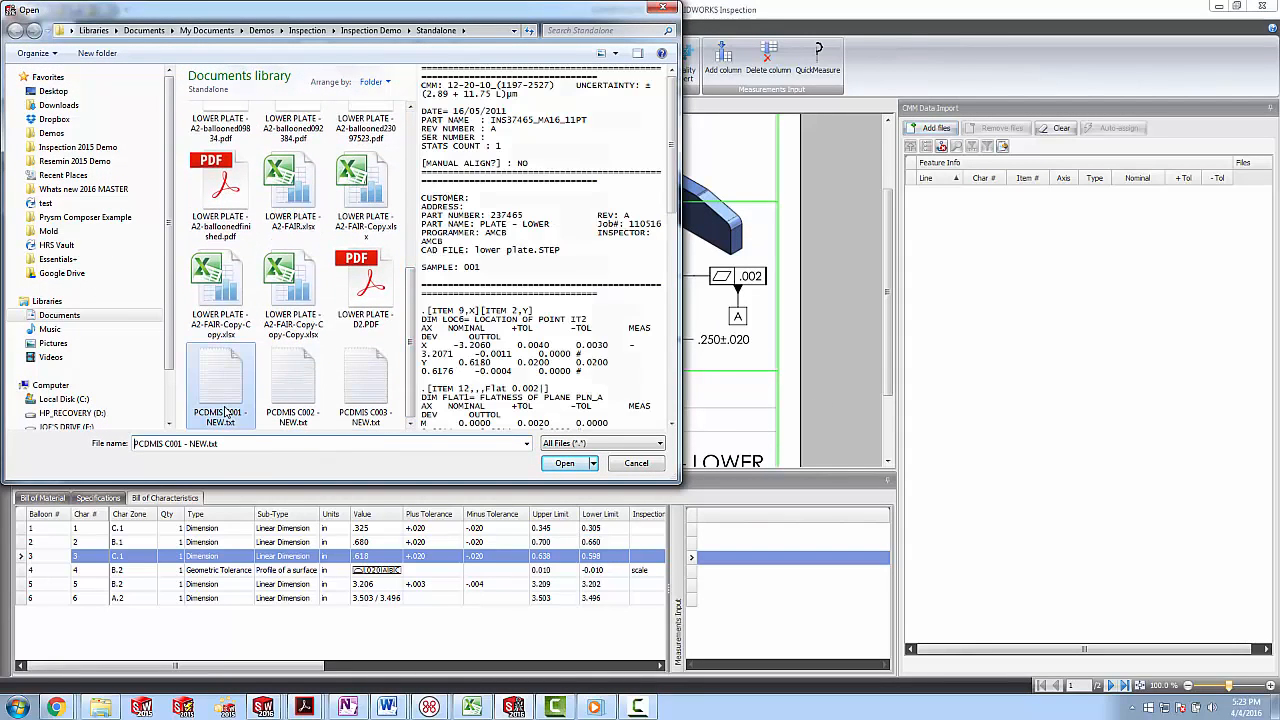
left_click(566, 464)
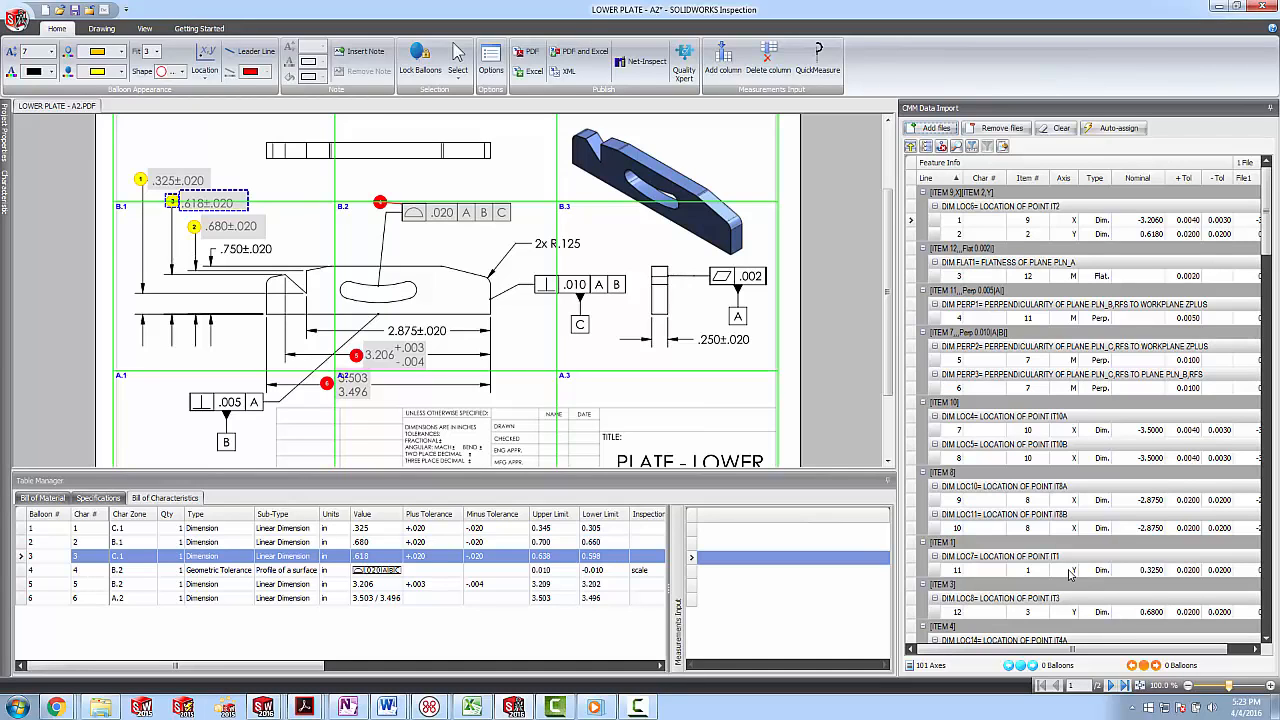
Auto-assign the CMM results with exact matching on type, nominal and tolerances, excluding Item #, and overwrite any existing results.
left_click(1135, 134)
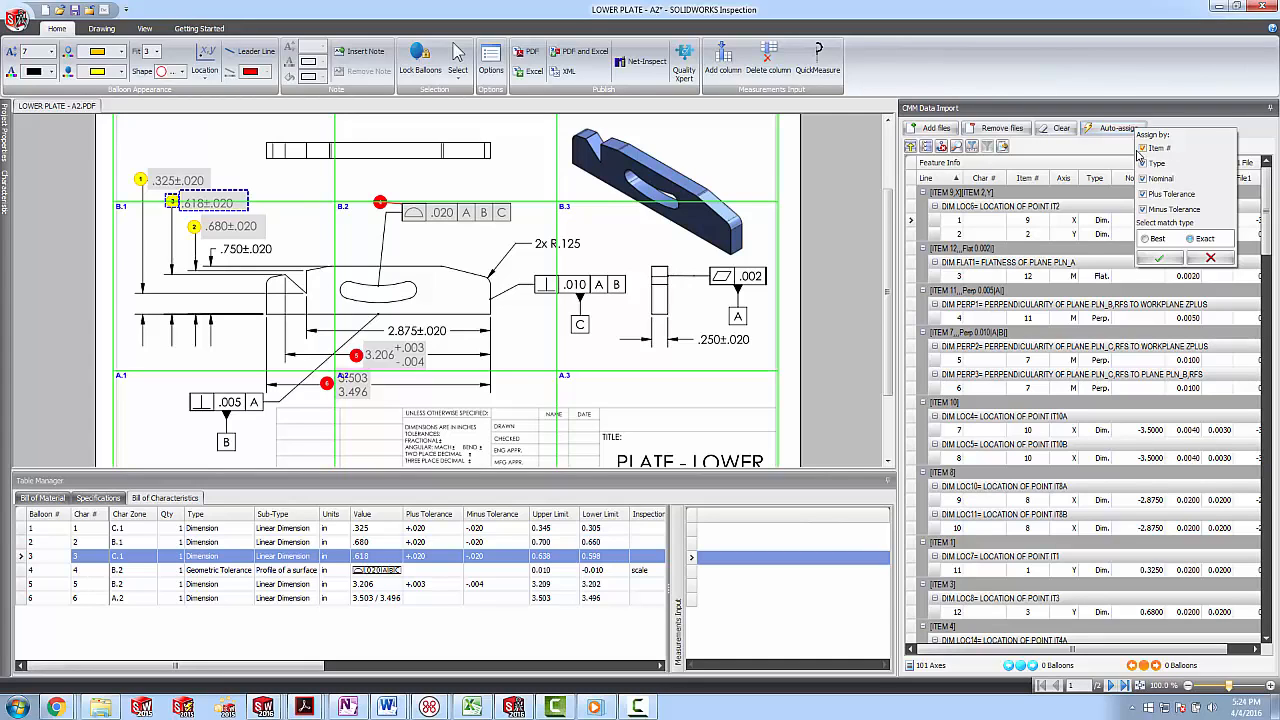
left_click(1158, 148)
left_click(1158, 258)
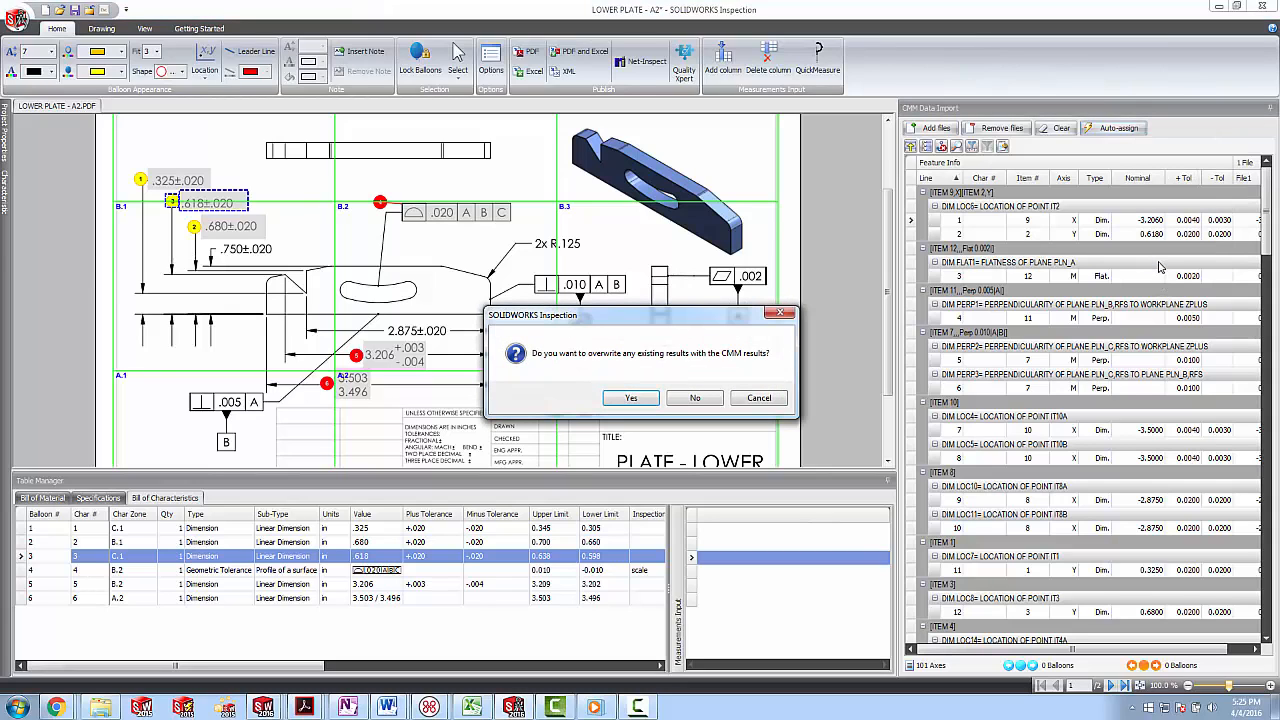
left_click(648, 399)
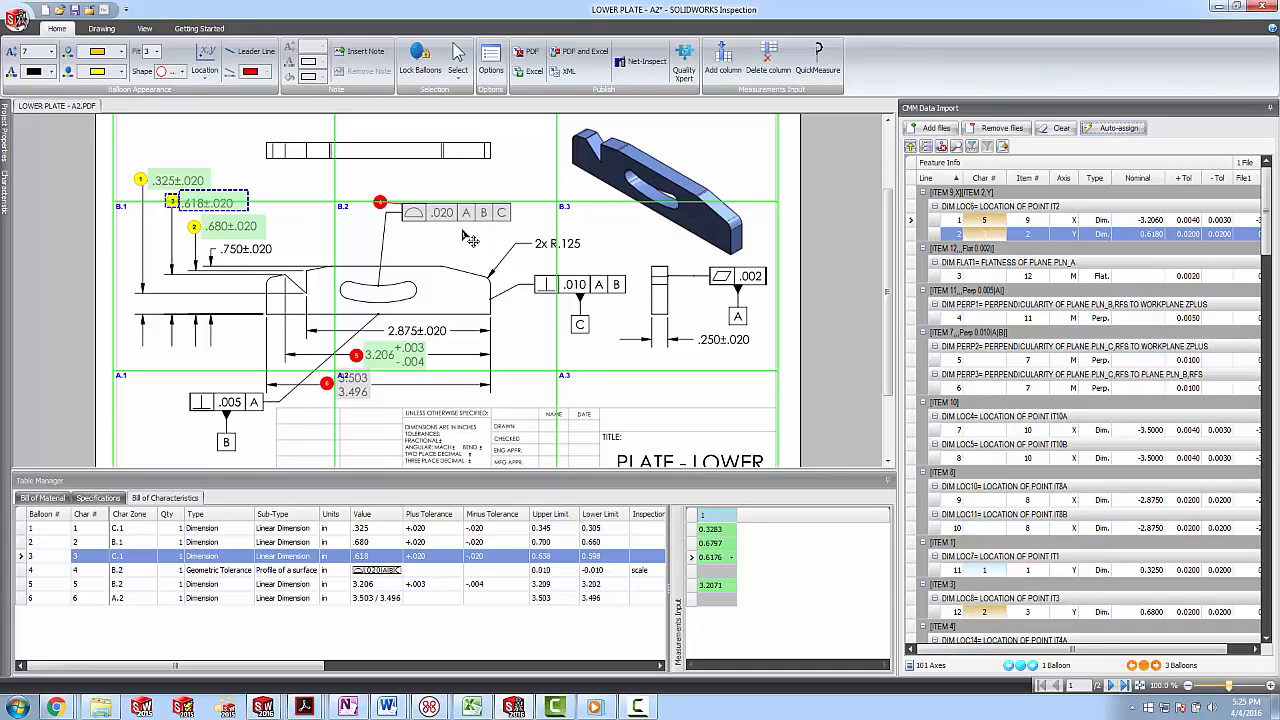
Filter the CMM results to the Profile type and assign all of them to characteristic 4, the .020 profile tolerance.
left_click(1107, 178)
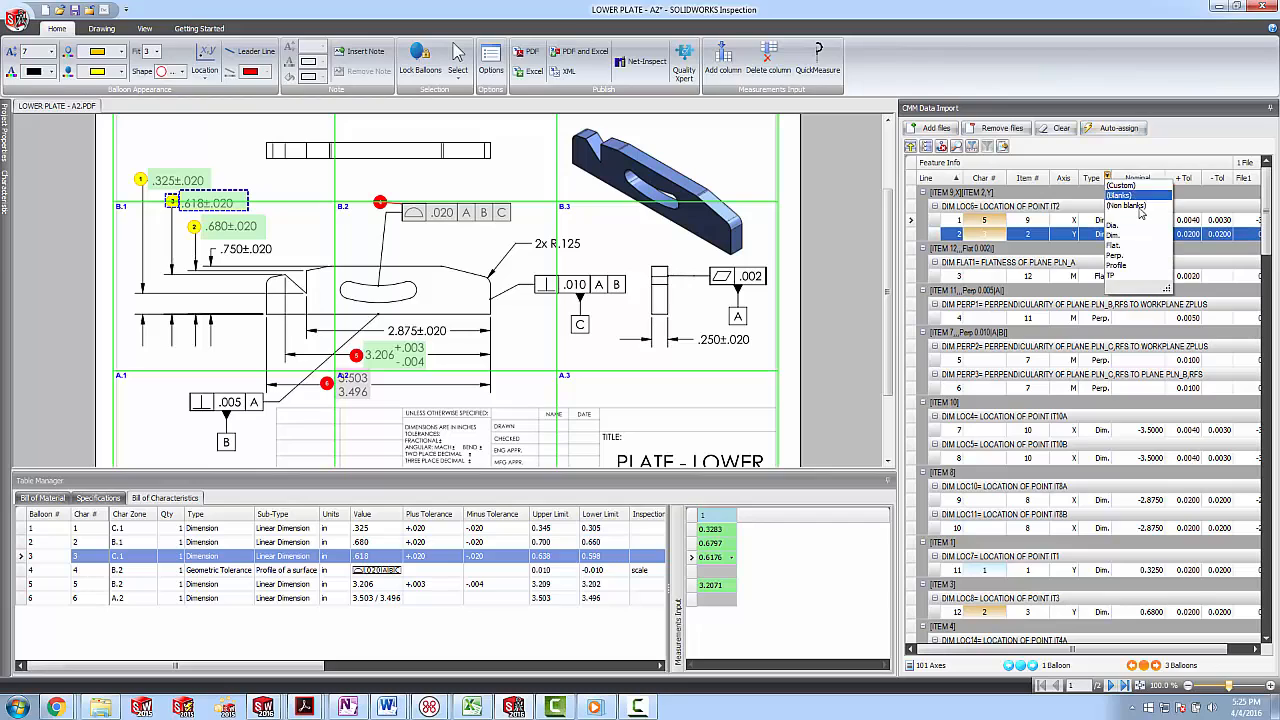
left_click(1116, 266)
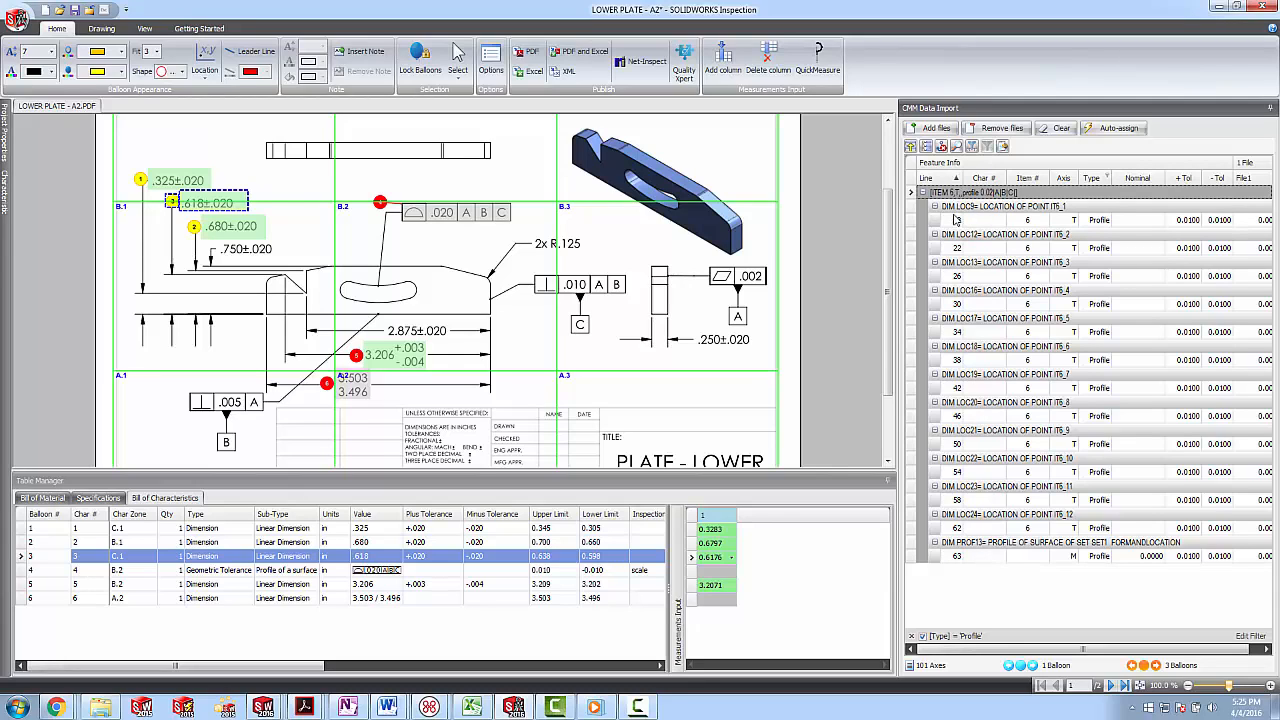
left_click(458, 214)
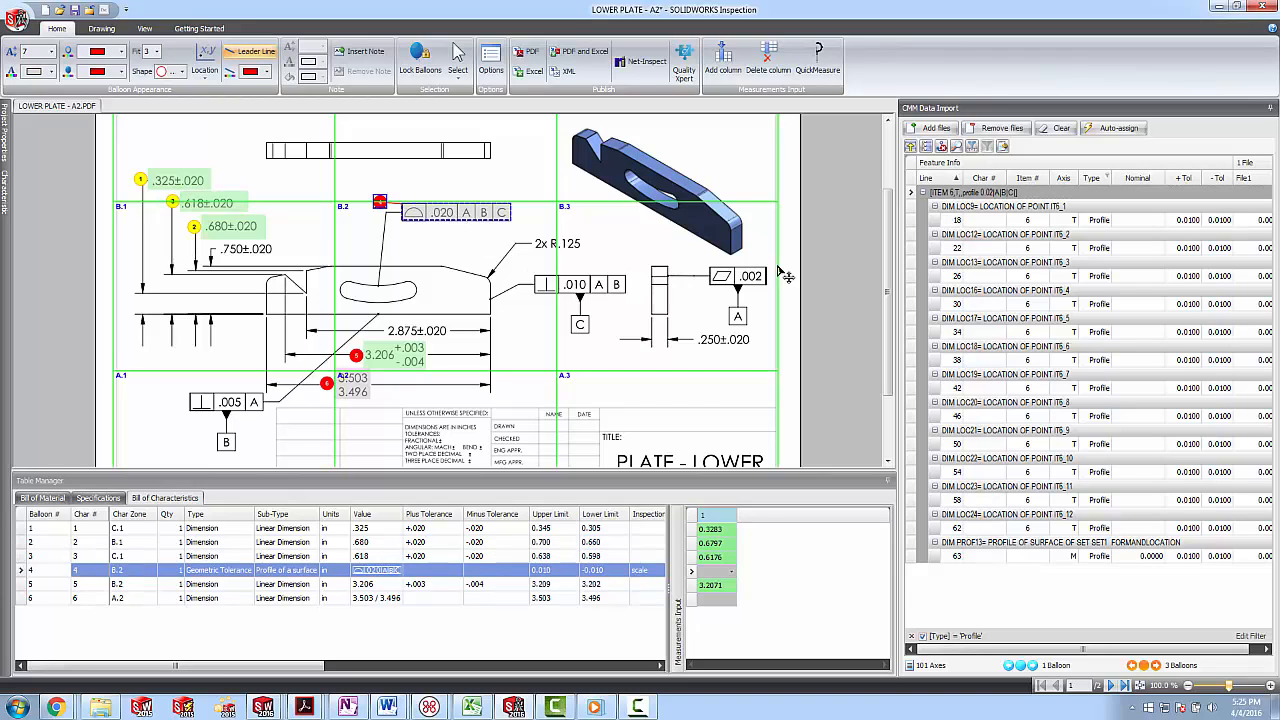
left_click(958, 220)
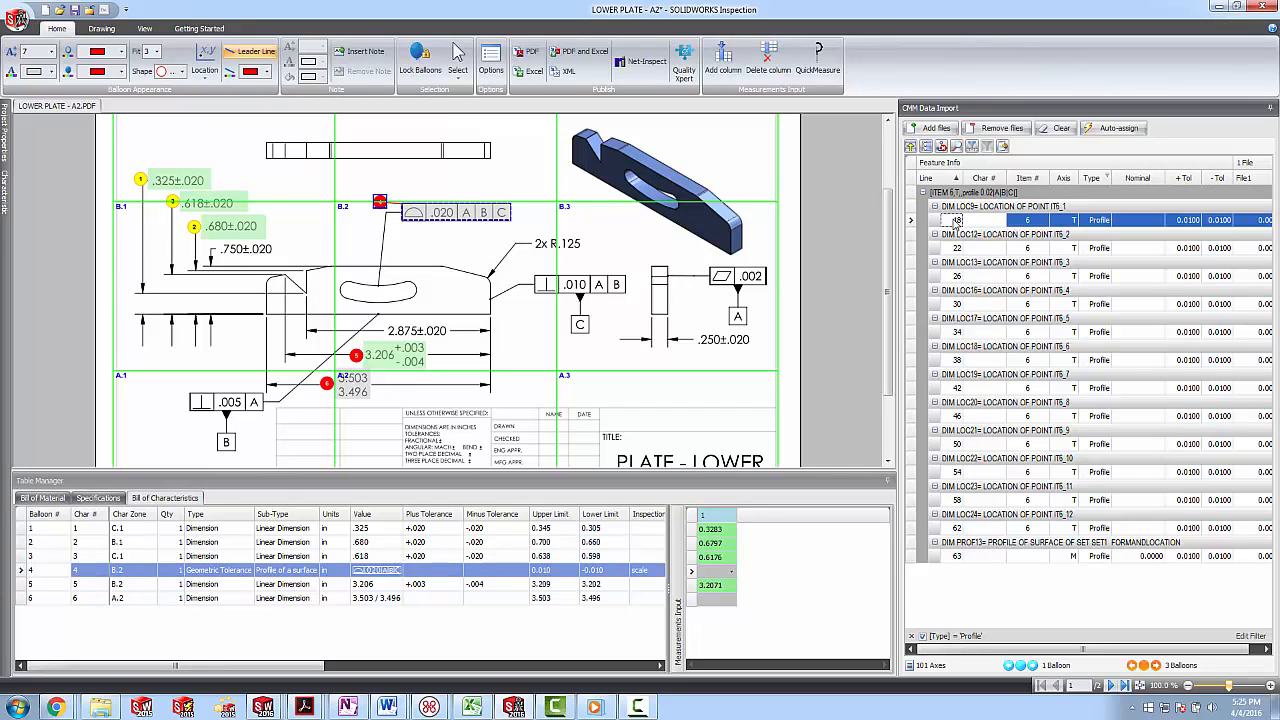
left_click(955, 557, "shift")
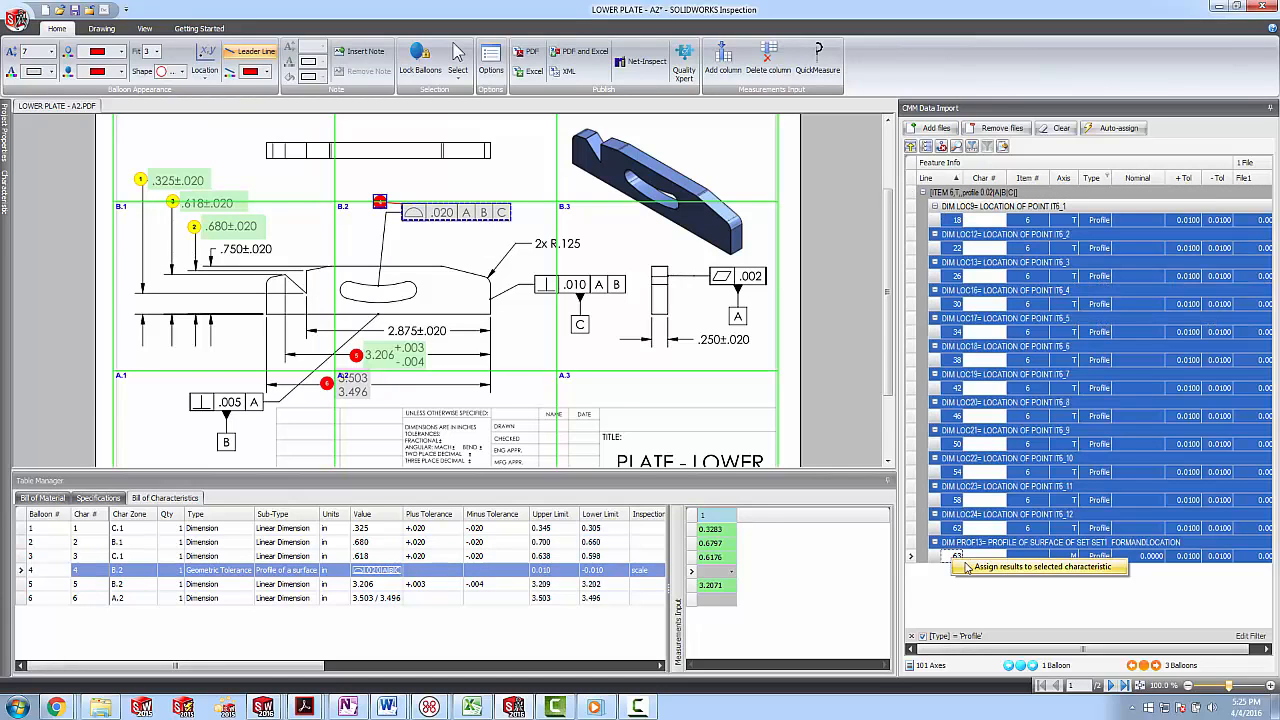
left_click(966, 567)
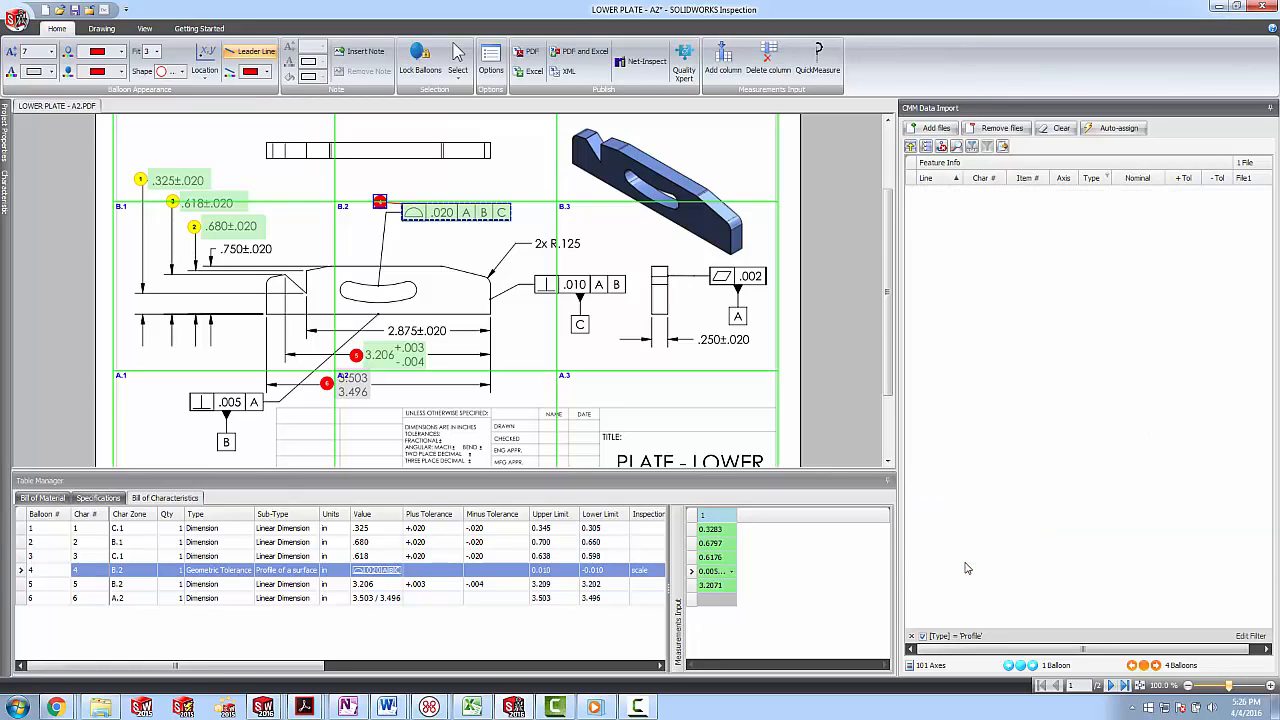
Review the individual measurement values assigned to characteristic 4.
left_click(734, 573)
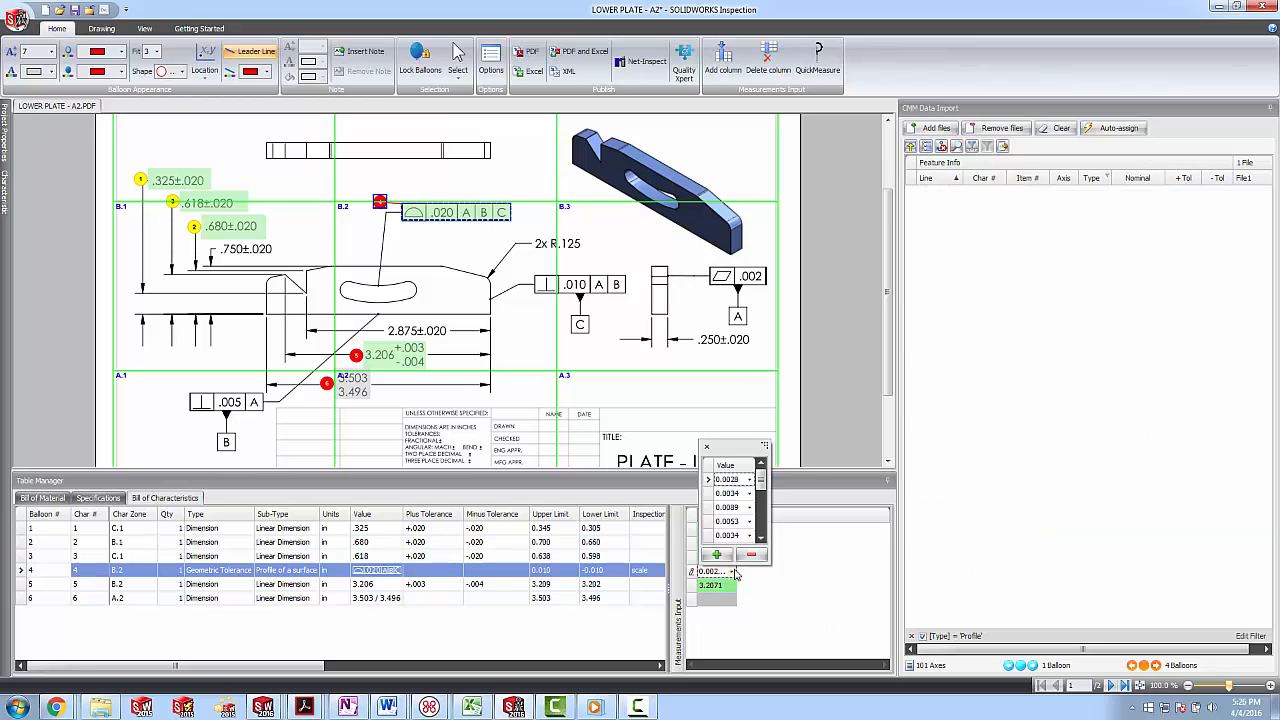
left_click_drag(762, 481, 764, 530)
left_click(794, 556)
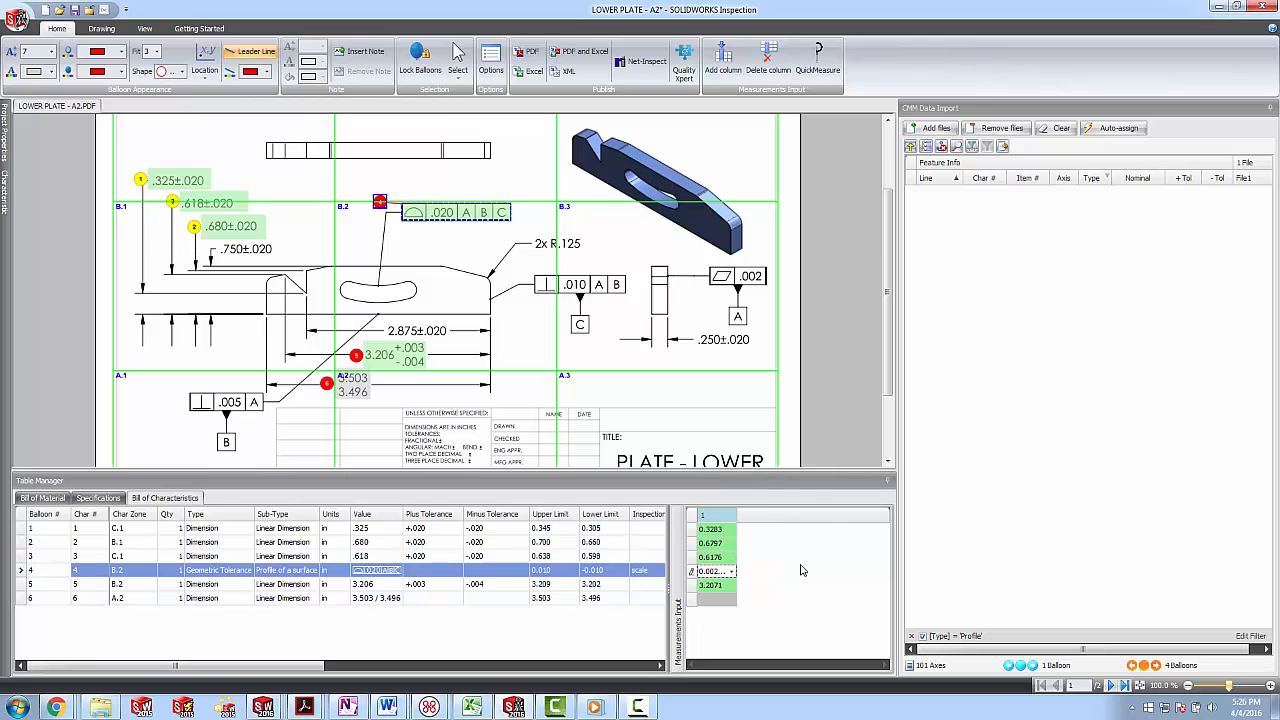
left_click(726, 574)
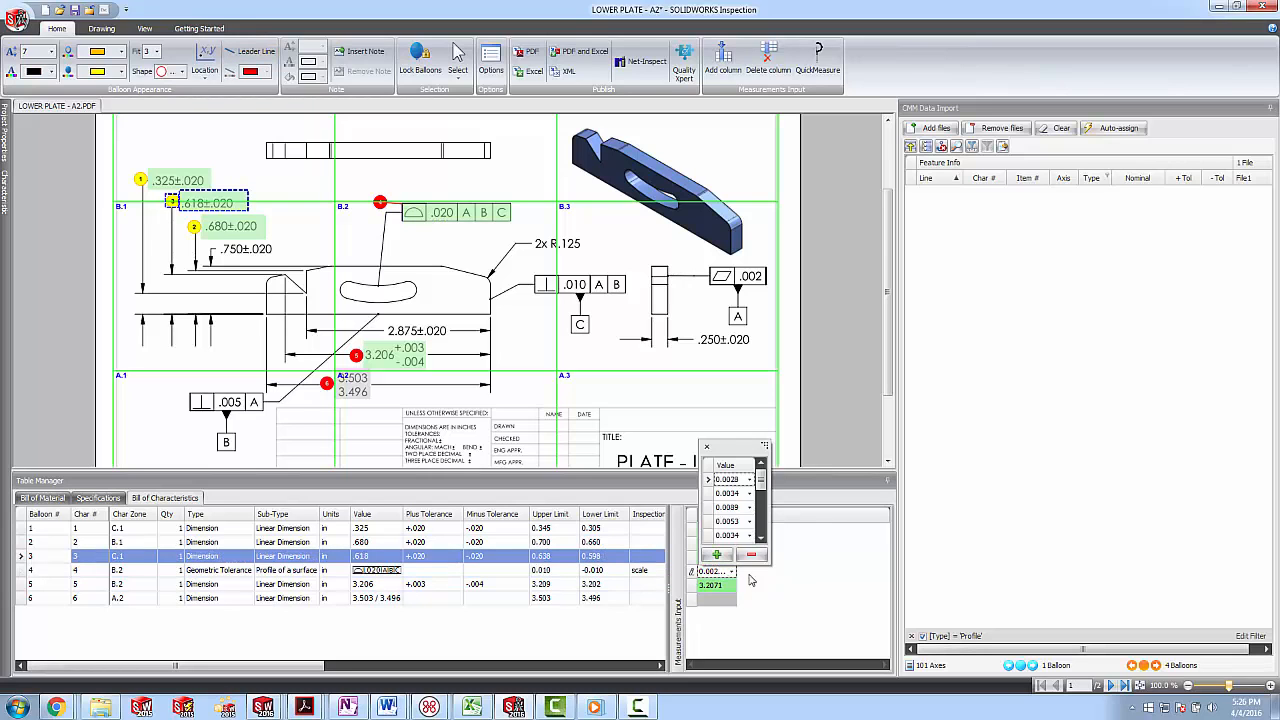
left_click(800, 584)
Set the multiple measurement display to Worst Case in the Measurements Input options.
left_click(501, 73)
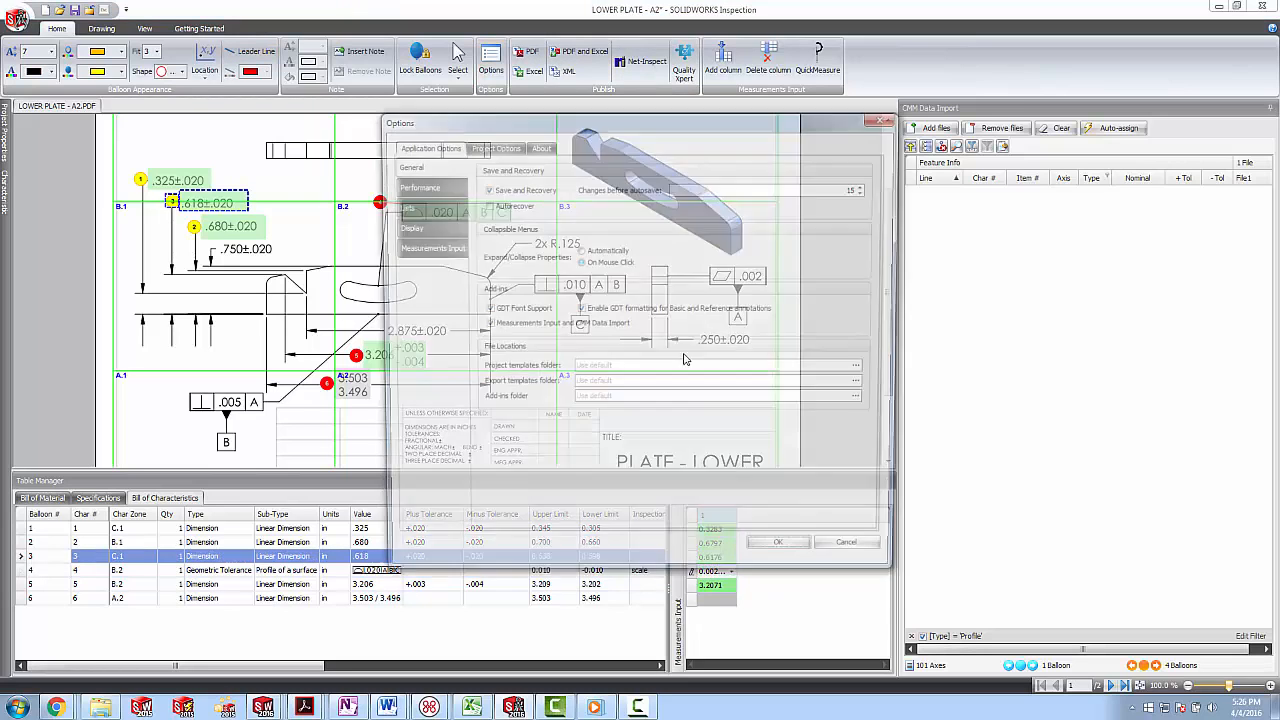
left_click(484, 146)
left_click(409, 147)
left_click(414, 249)
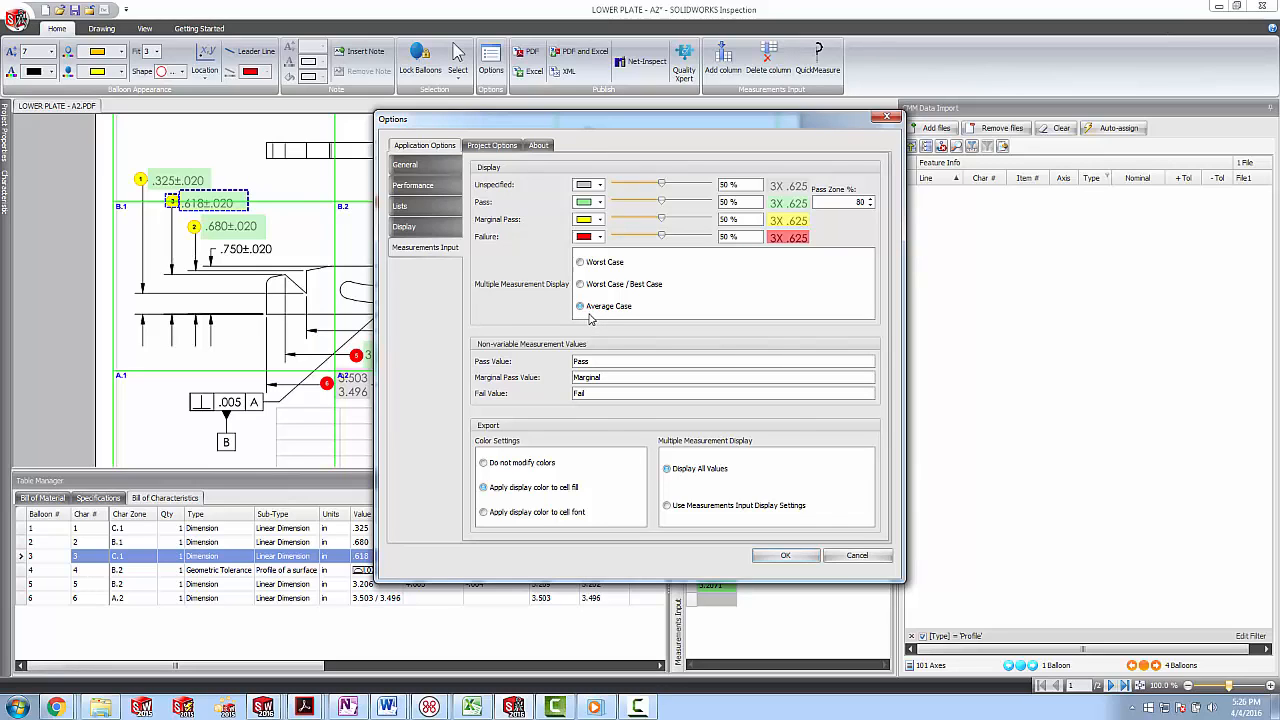
left_click(589, 265)
left_click(787, 557)
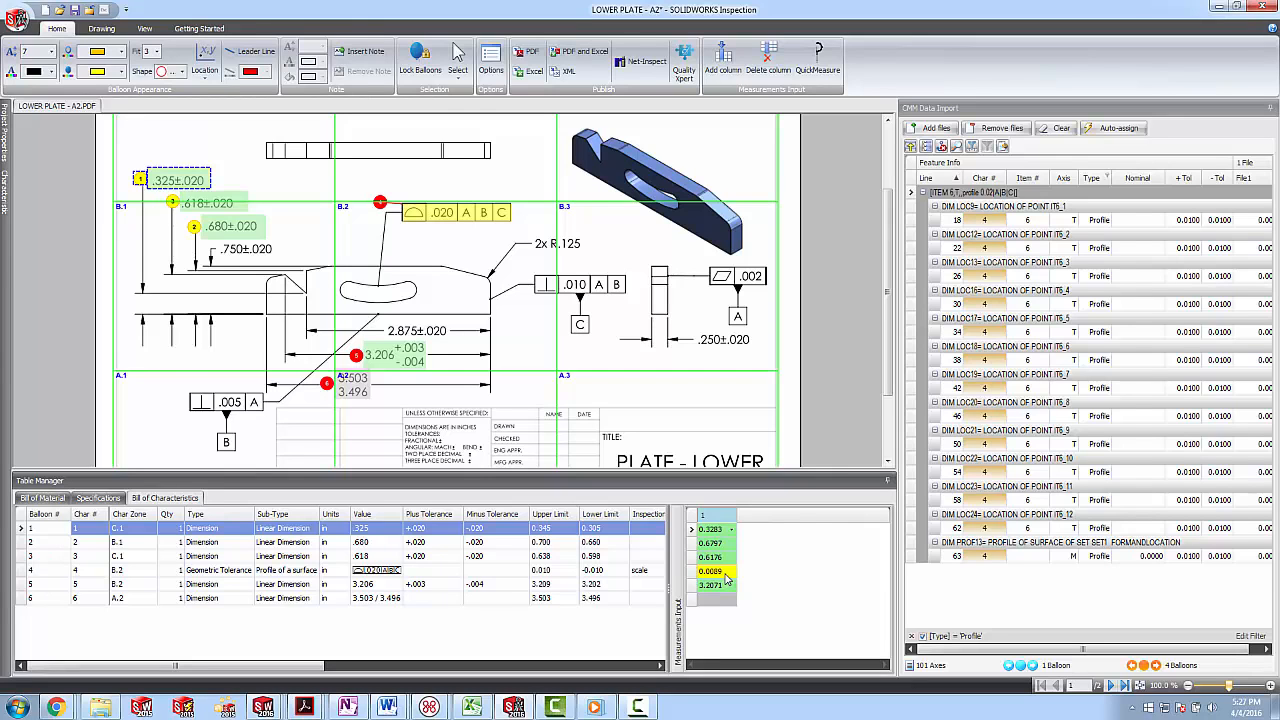
Add the second CMM results file PCDMIS C002 - NEW.txt to the CMM data import.
left_click(940, 128)
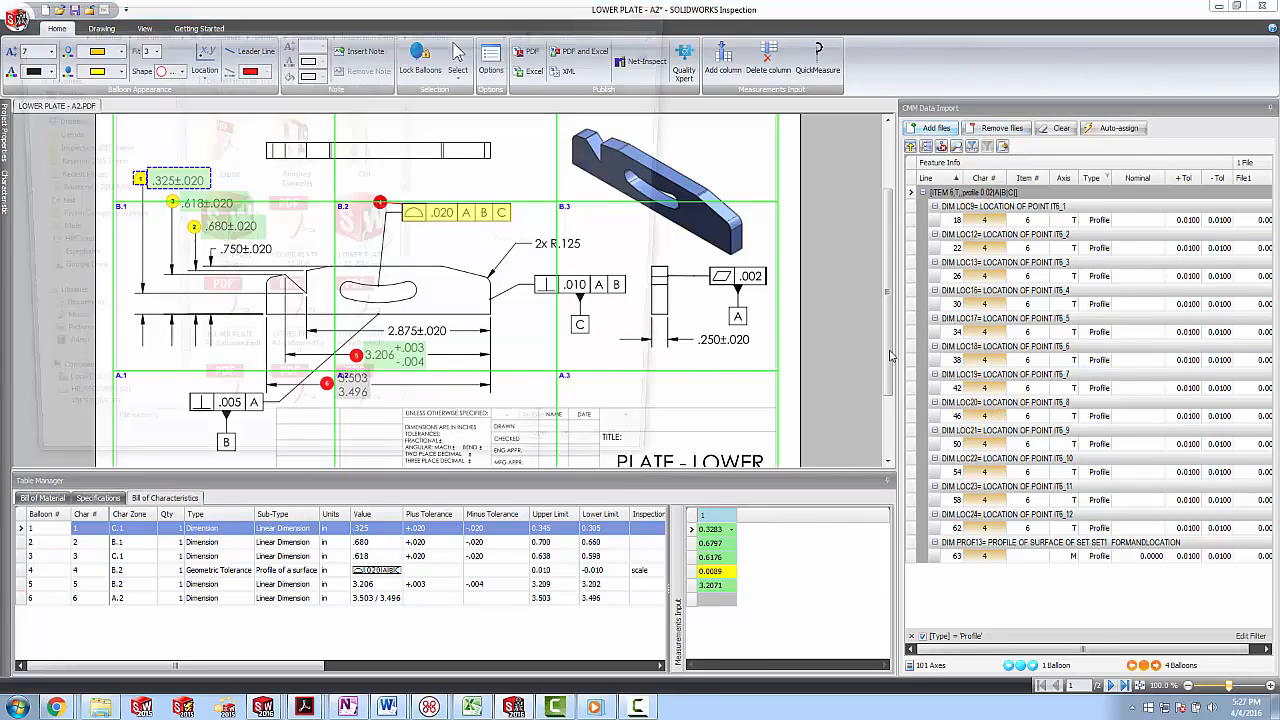
left_click_drag(409, 172, 392, 355)
left_click(287, 397)
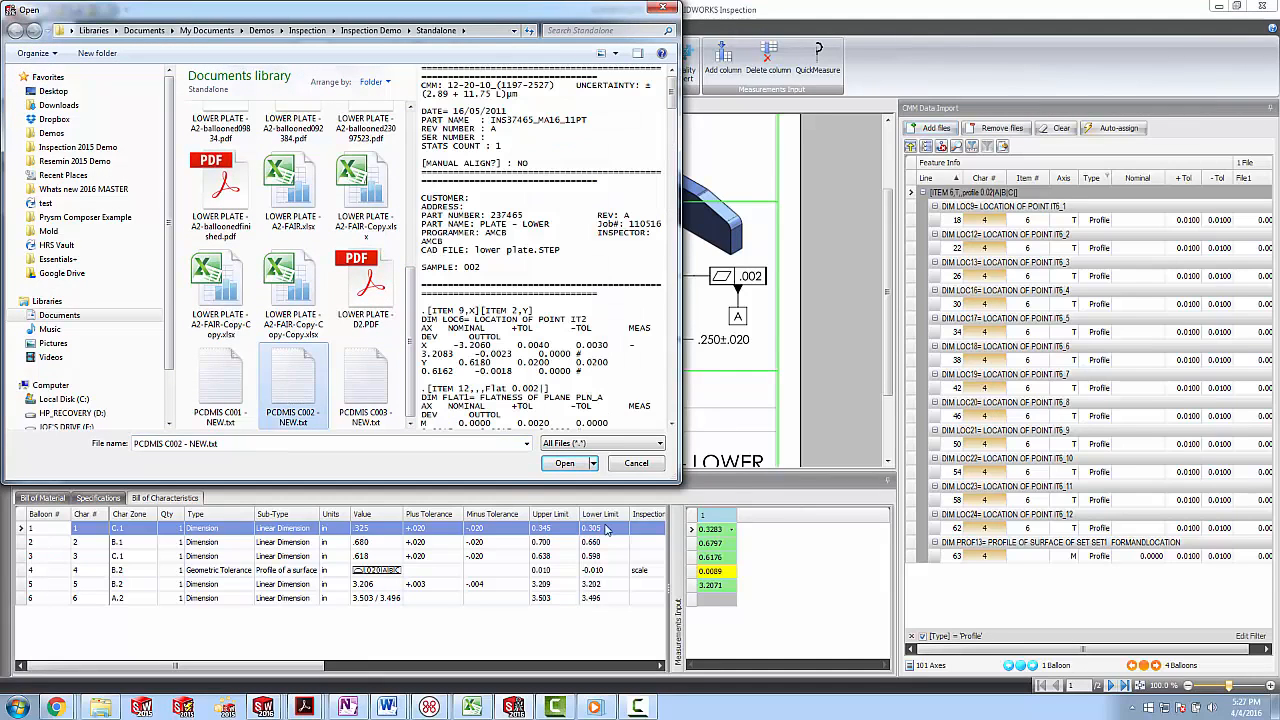
left_click(565, 463)
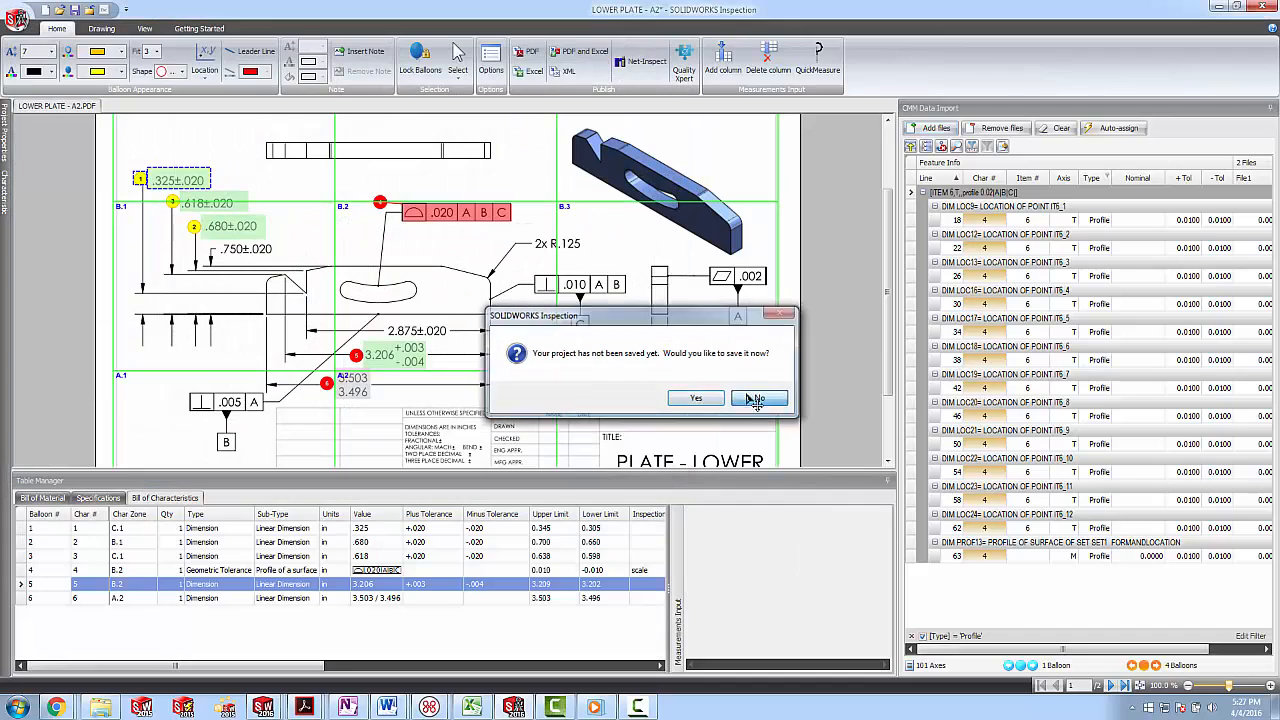
left_click(708, 397)
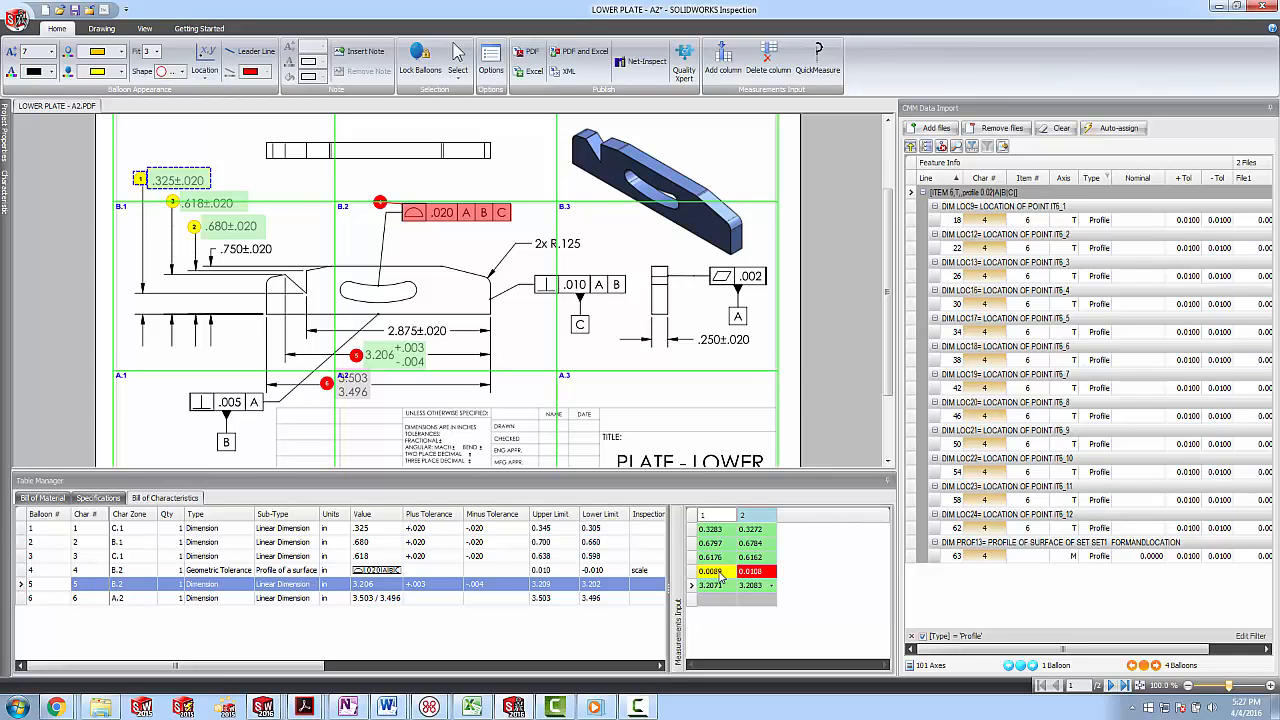
Publish the ballooned drawing to PDF and Excel, saving the PDF as LOWER PLATE - A2-ballooned03489543.pdf, and close the resulting PDF.
left_click(595, 58)
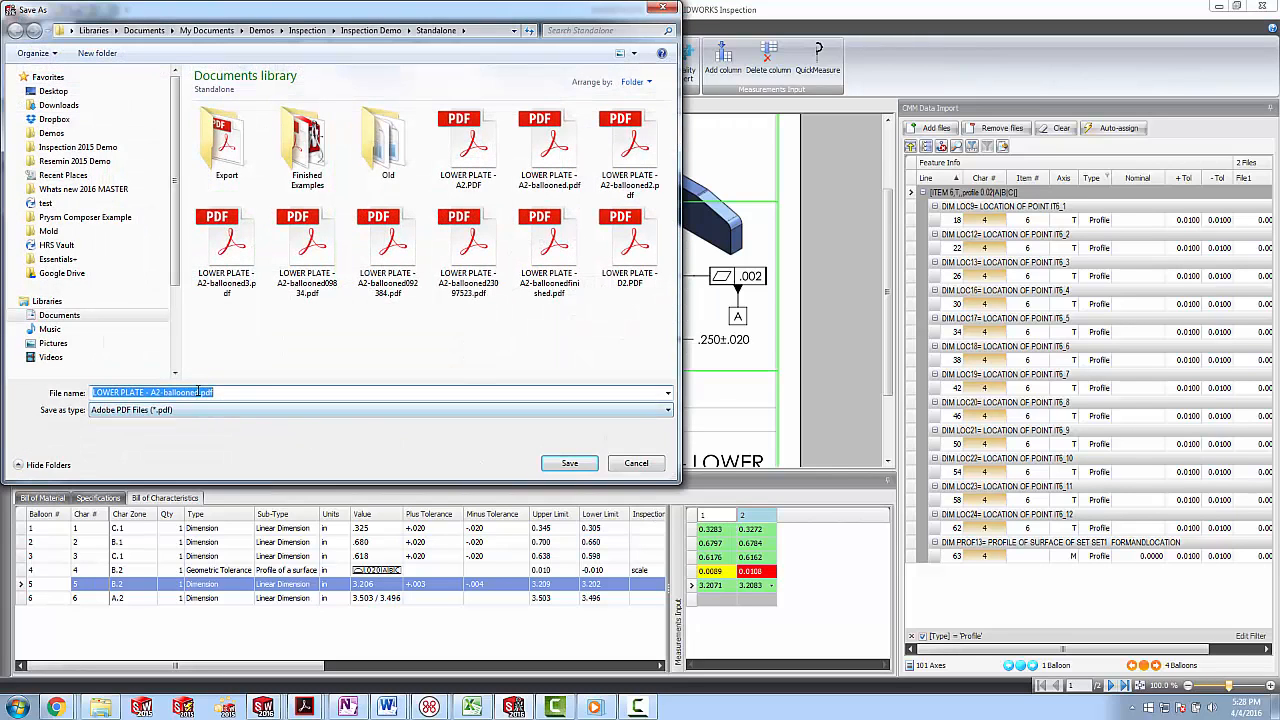
left_click(200, 392)
type("03489543")
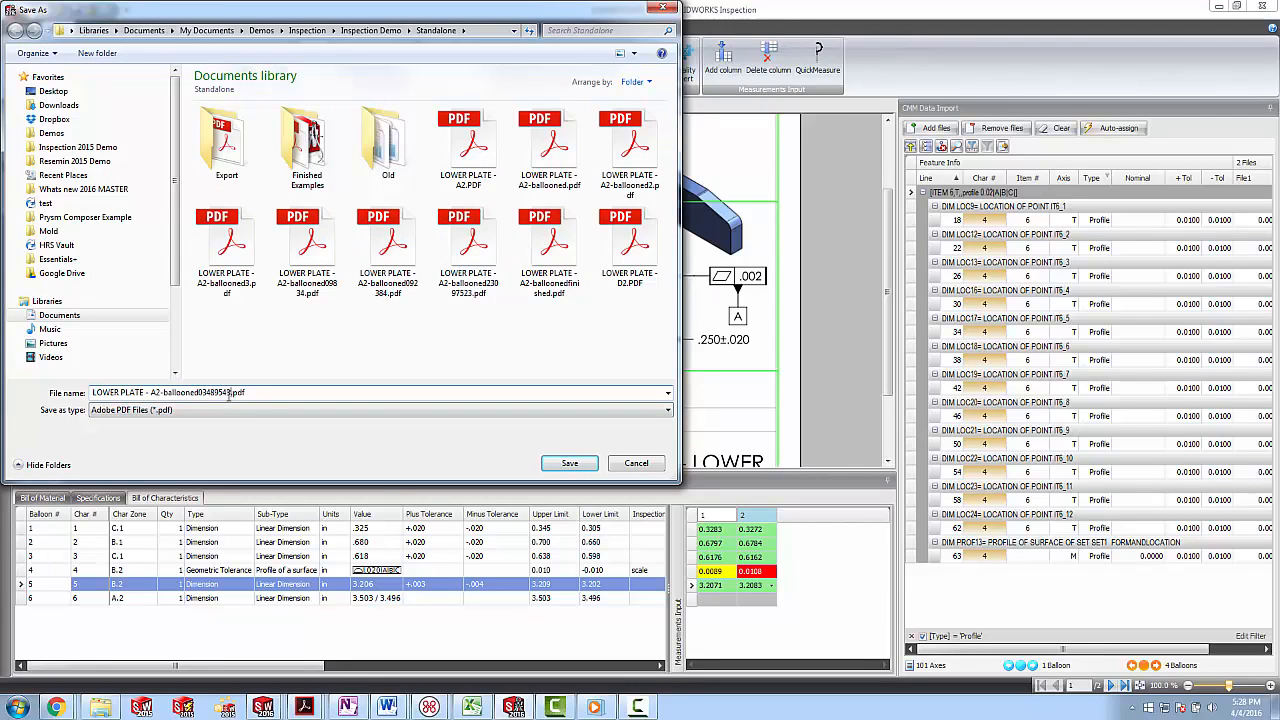
left_click(569, 463)
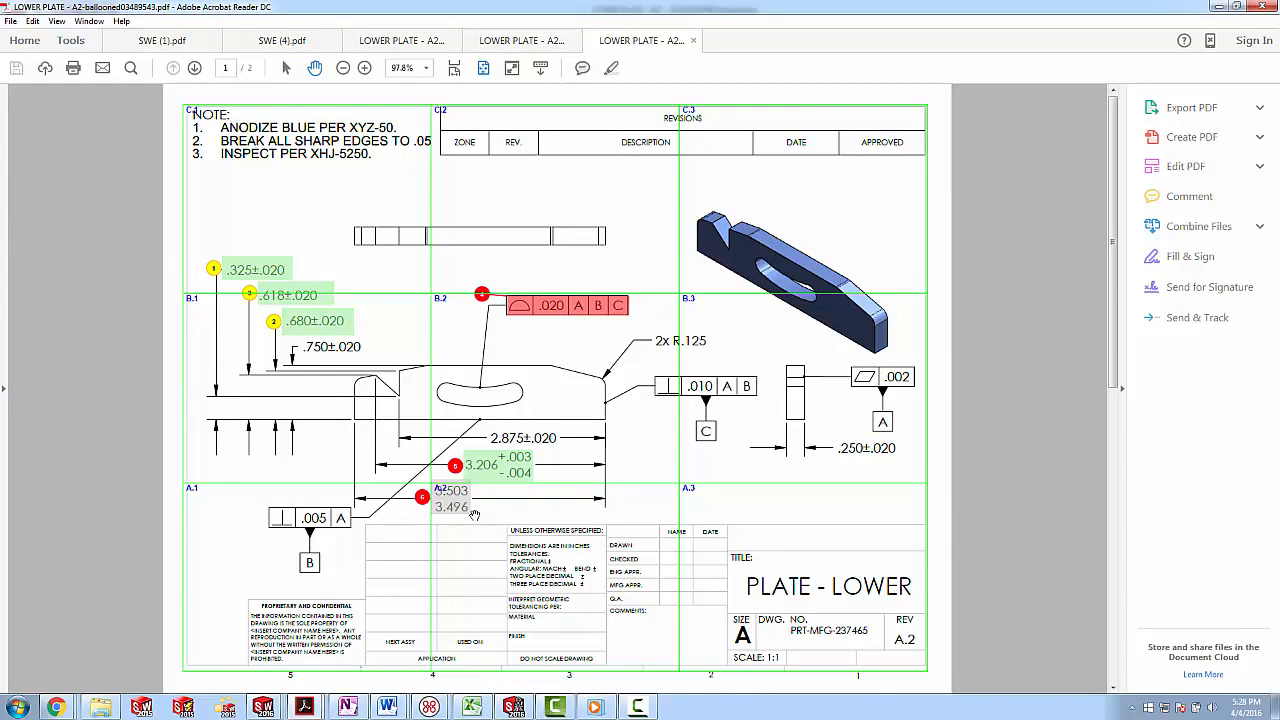
left_click(1264, 6)
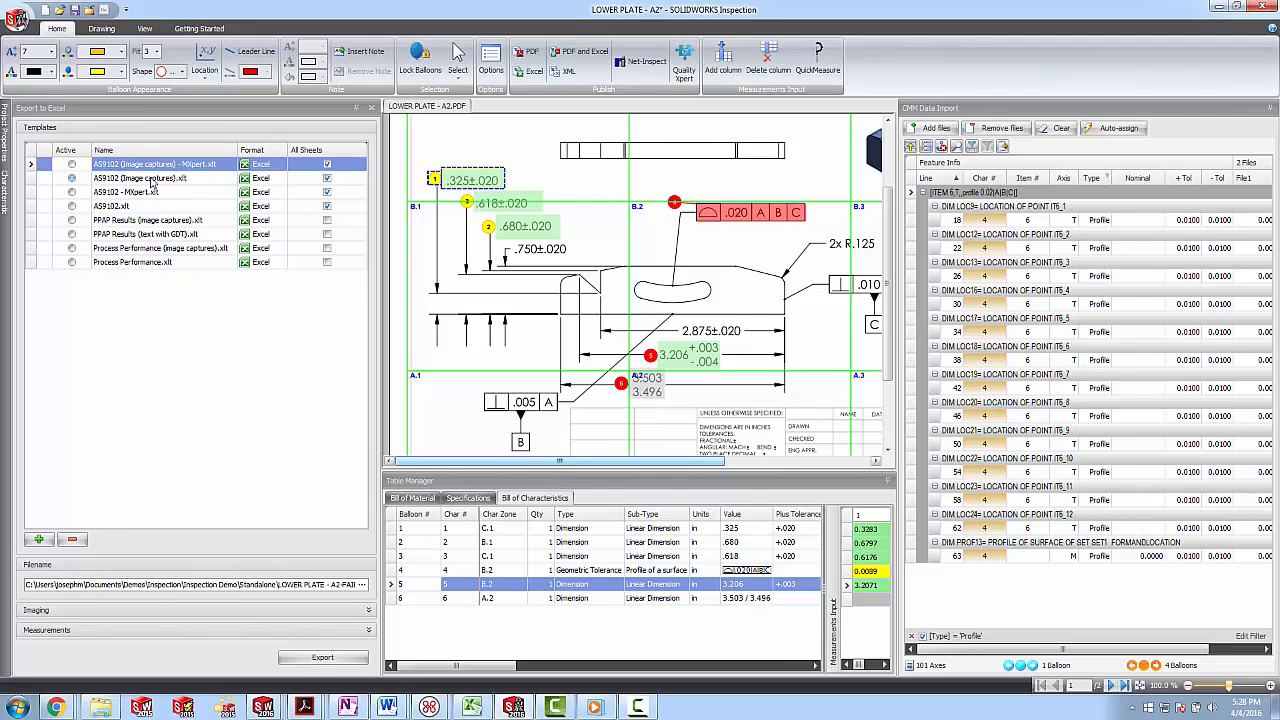
Export the inspection report to Excel with the AS9102 (Image captures) - MXpert.xlt template.
left_click(71, 164)
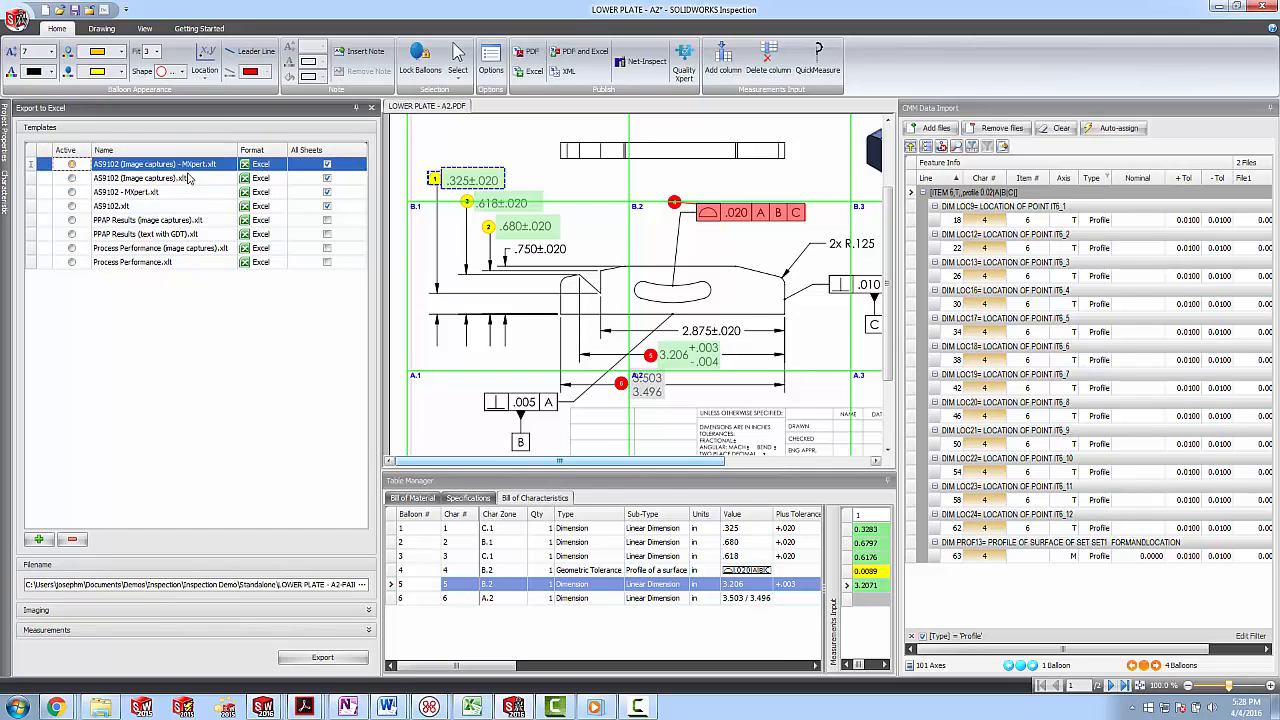
left_click(318, 660)
left_click(692, 404)
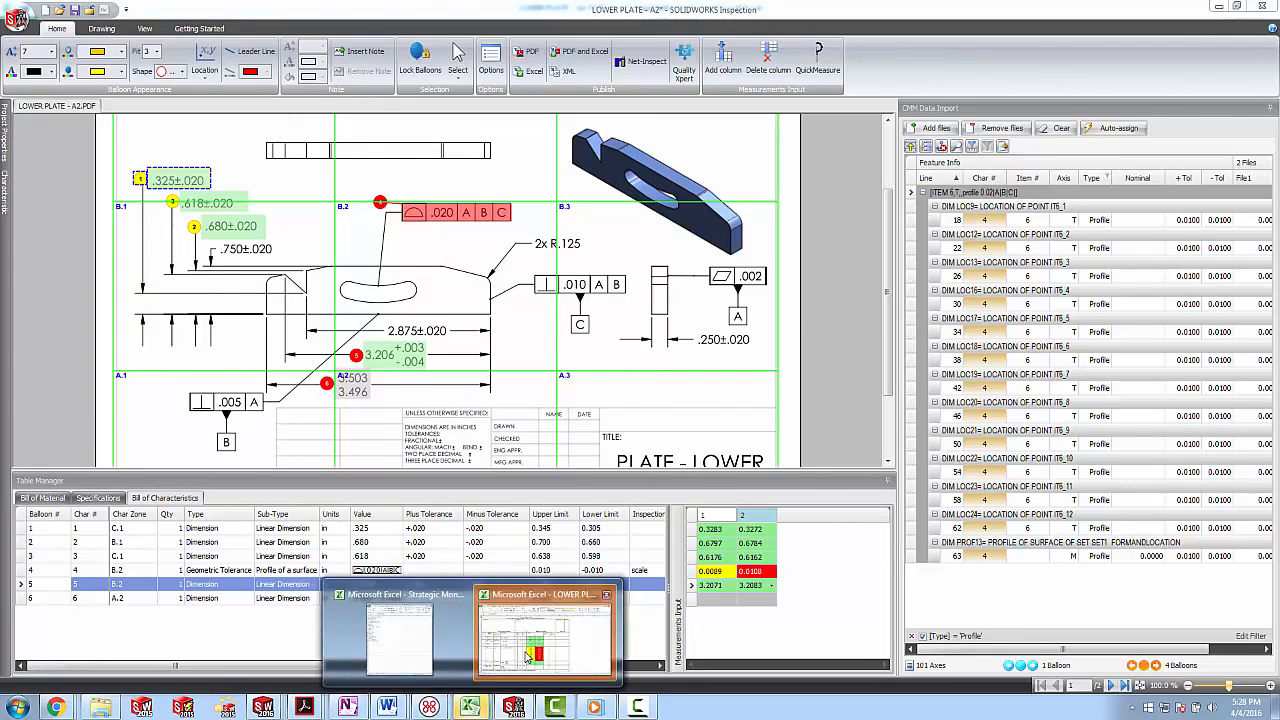
Switch to the exported LOWER PLATE - A2-FAIR.xlsx report in Excel and review the Form3 inspection results for both parts.
left_click(548, 635)
scroll(591, 384, "down", 1)
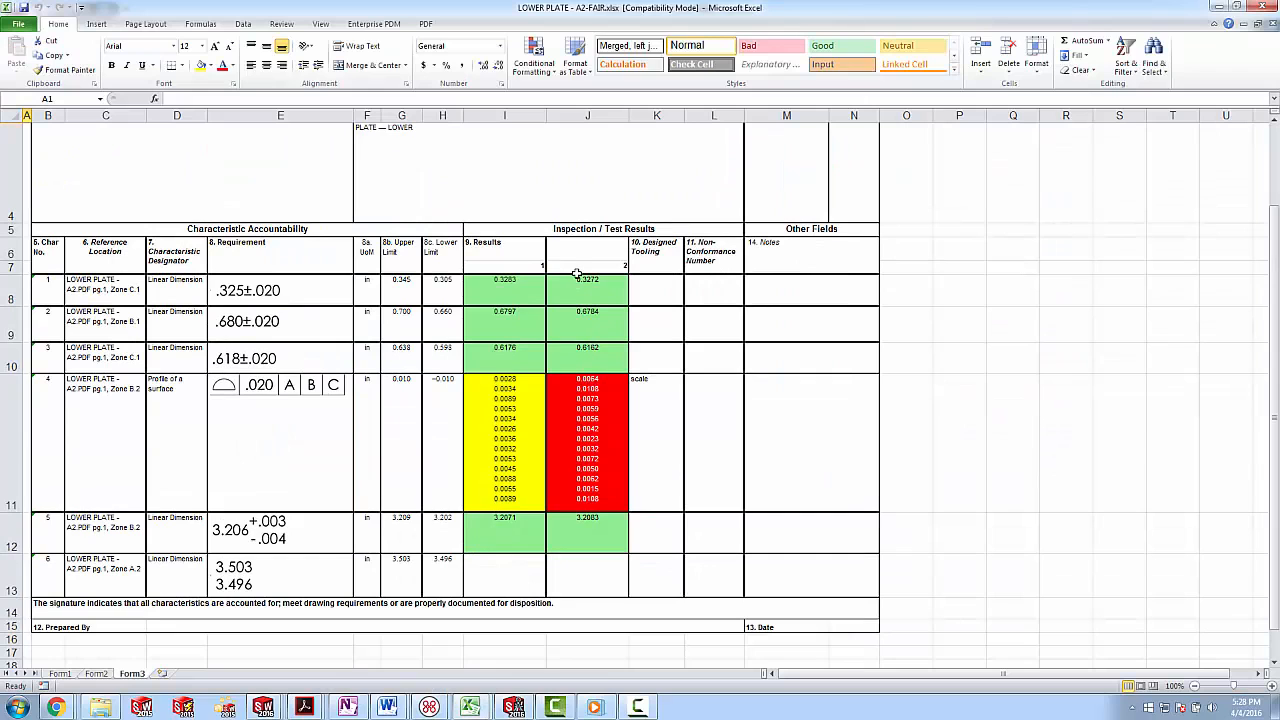
scroll(575, 510, "up", 1)
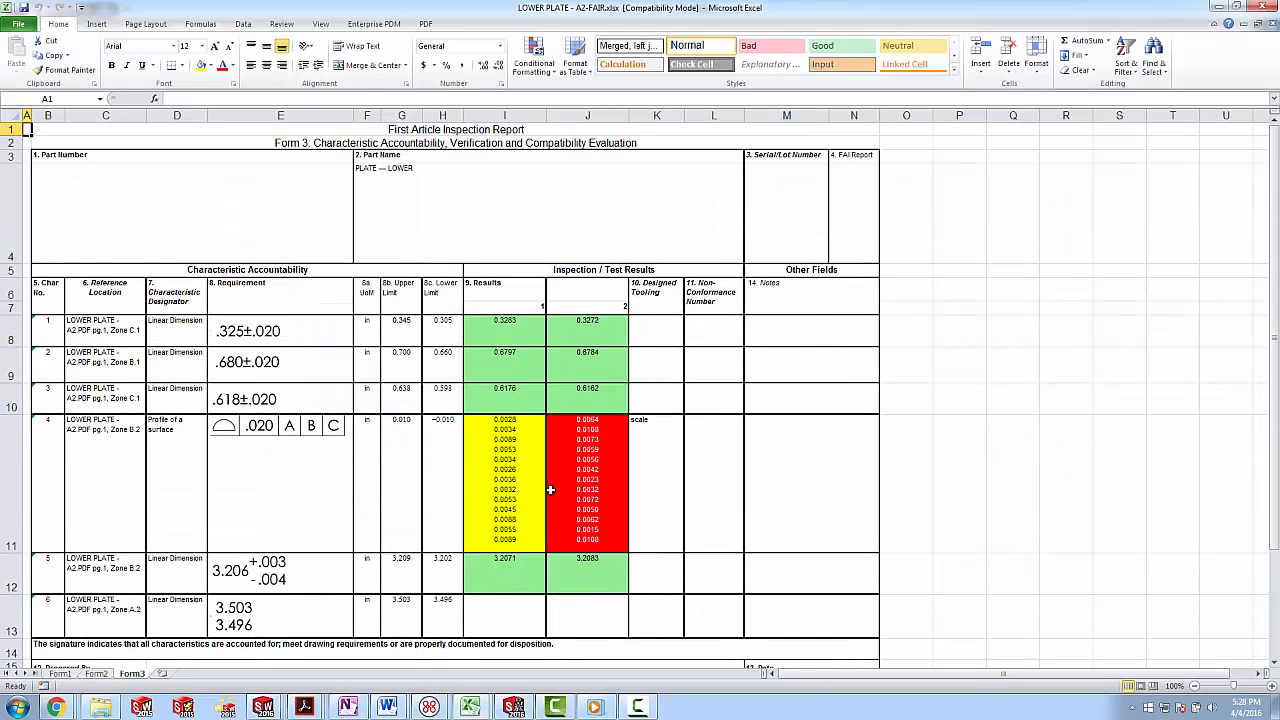
scroll(550, 490, "down", 1)
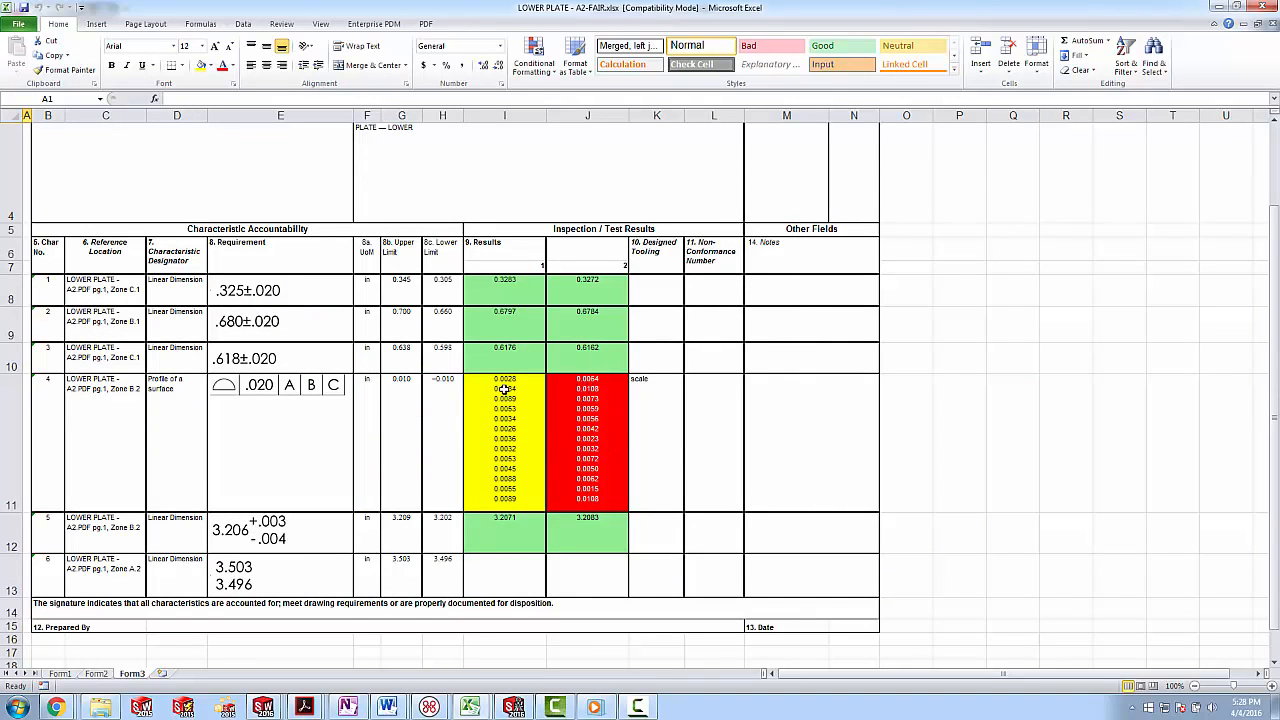